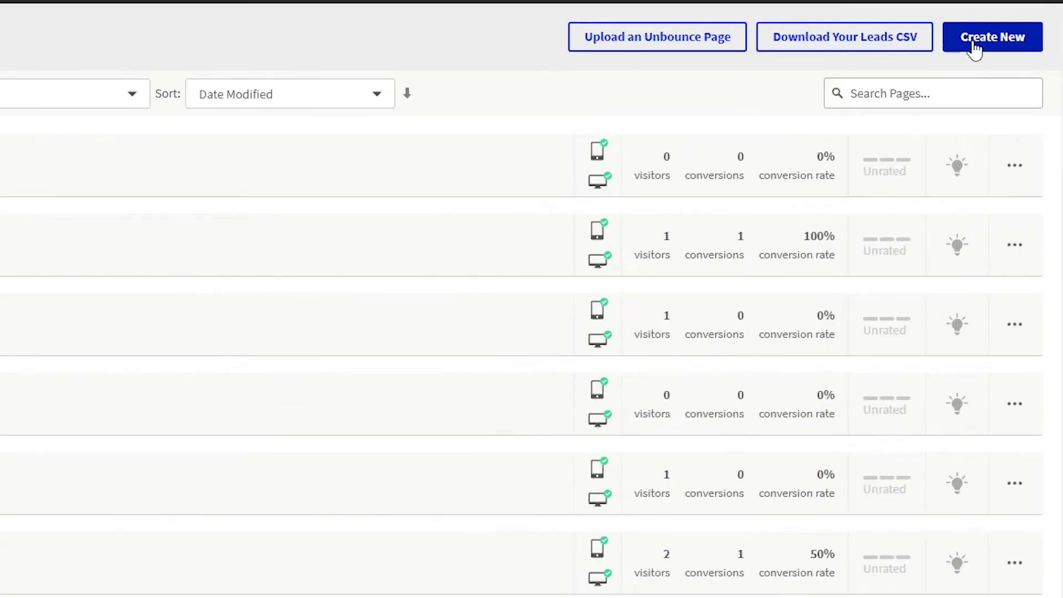
Step: Create a new landing page from the OneHandyMan template
left_click(974, 47)
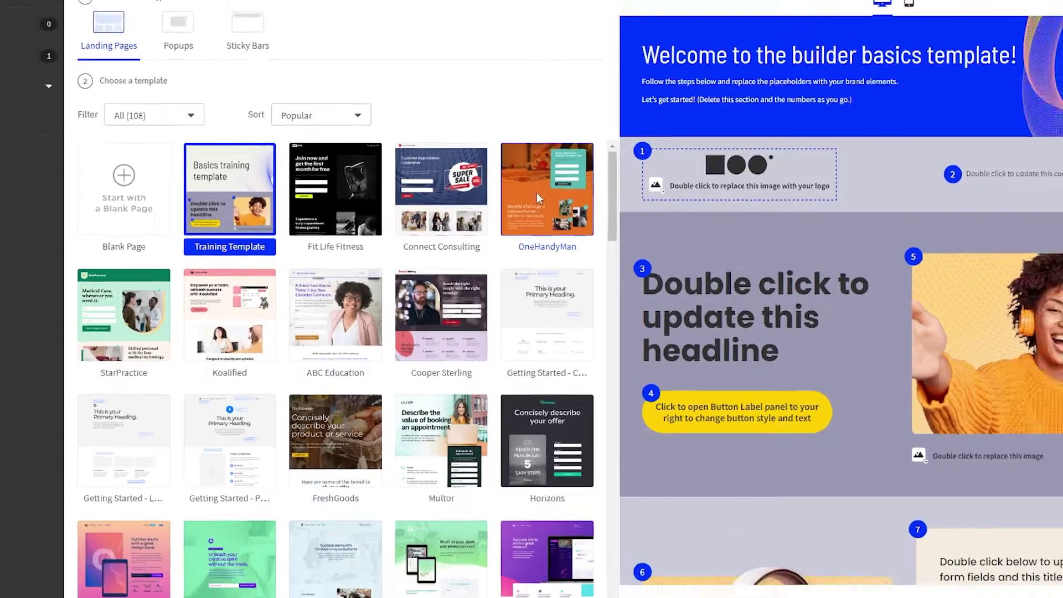
left_click(535, 211)
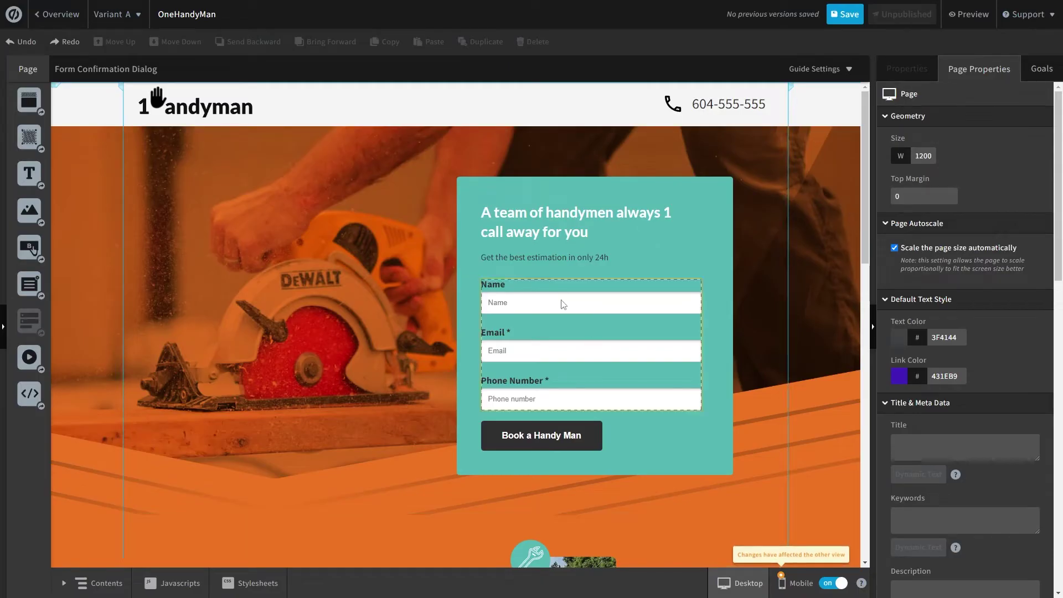
Step: Delete the headline, the estimation subtext and the contact form from the teal box in the hero section
left_click(567, 224)
key("Delete")
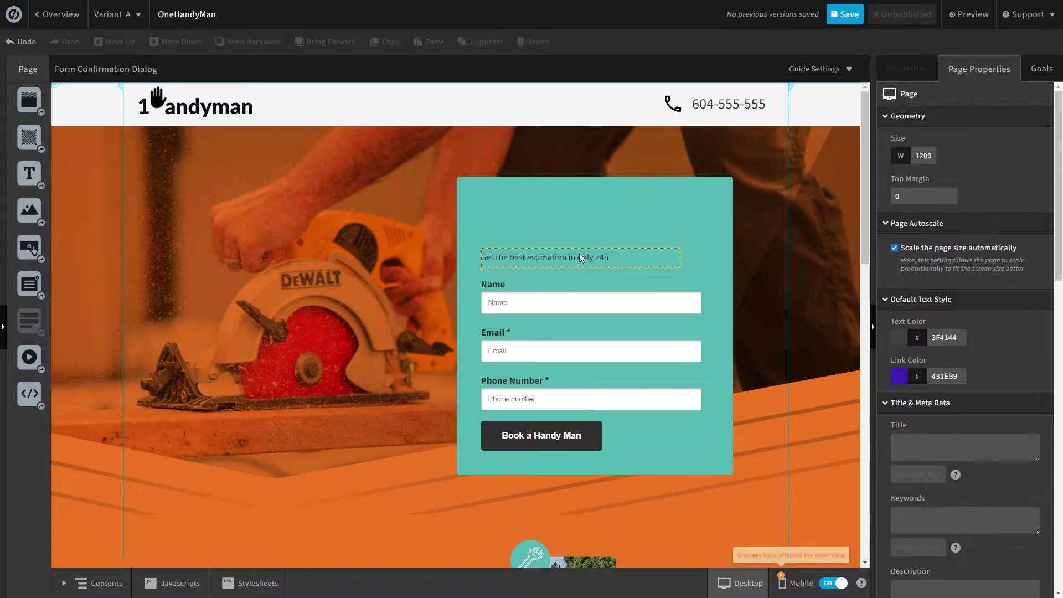
left_click(582, 256)
key("Delete")
left_click(586, 297)
key("Delete")
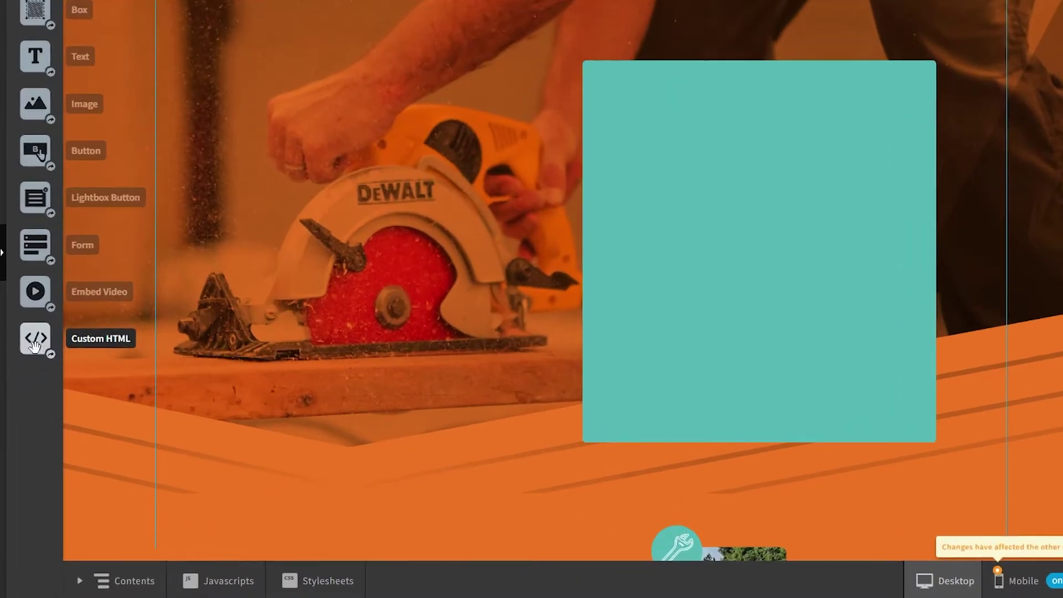
Step: Add a Custom HTML element to the teal hero box and resize it to fill the box
left_click_drag(34, 395, 488, 374)
left_click_drag(623, 312, 702, 280)
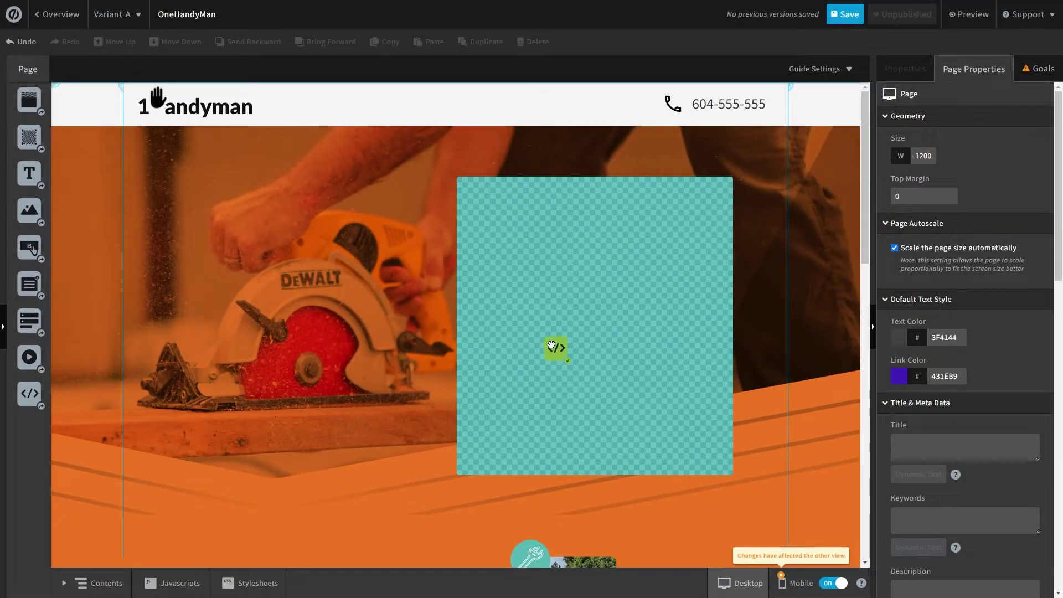
left_click_drag(551, 346, 551, 342)
left_click_drag(636, 289, 726, 181)
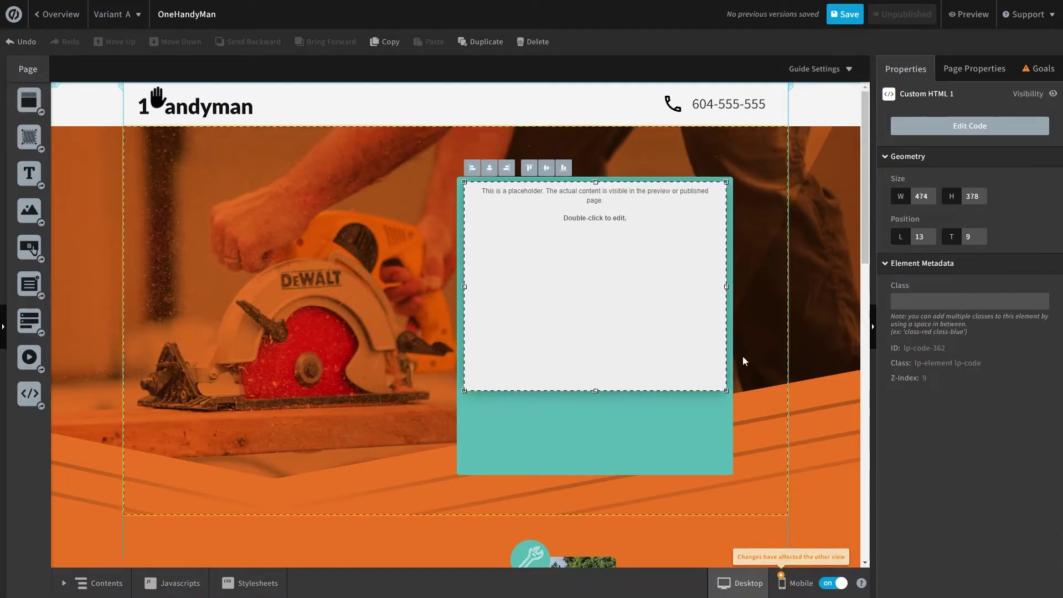
left_click_drag(726, 390, 733, 399)
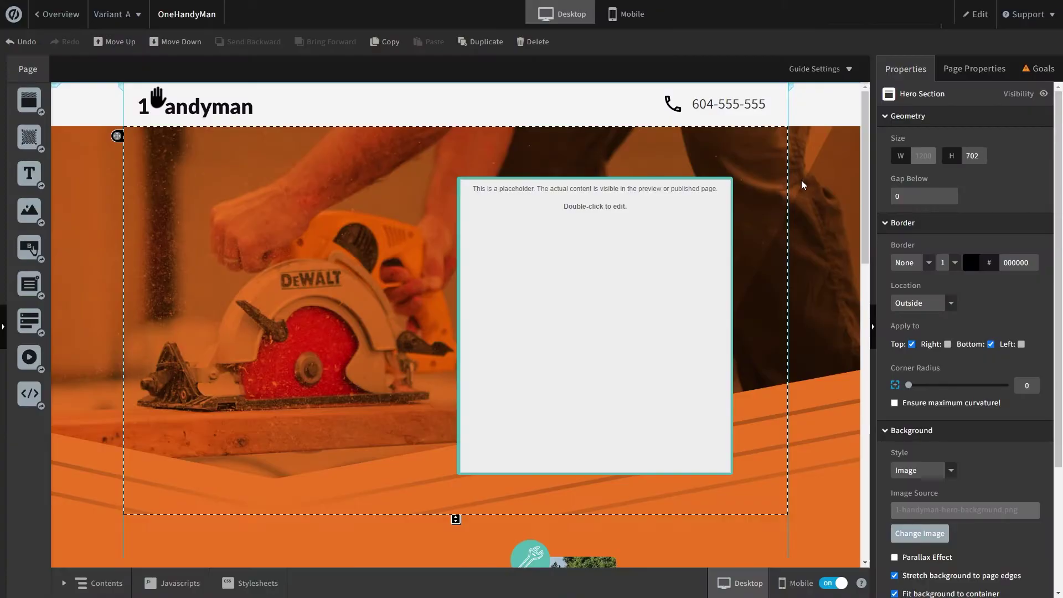
Step: Preview the page's mobile version and look through its sections
left_click(624, 14)
scroll(626, 254, "down", 5)
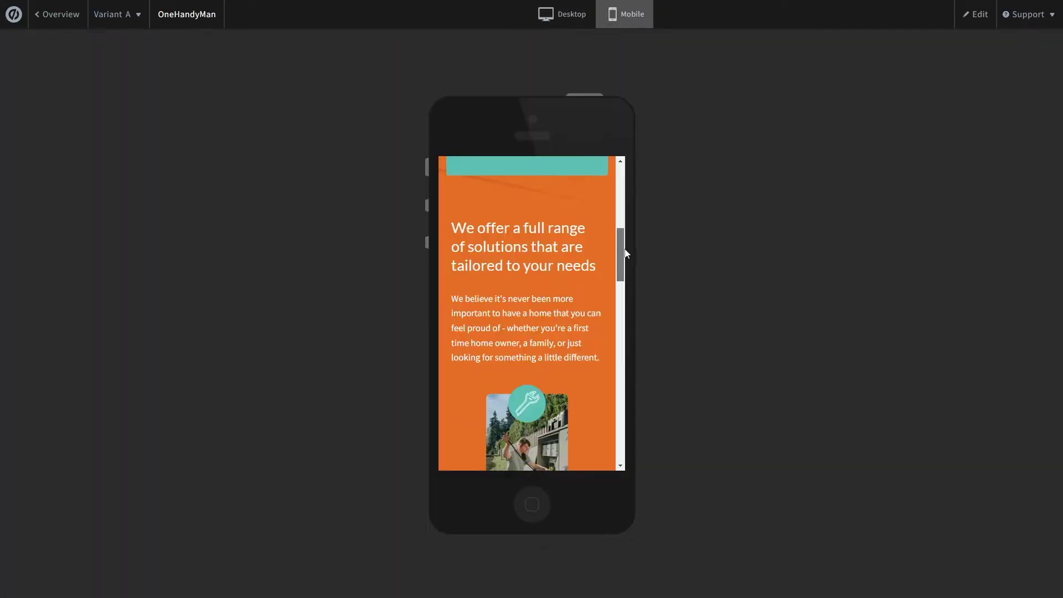
scroll(627, 252, "down", 2)
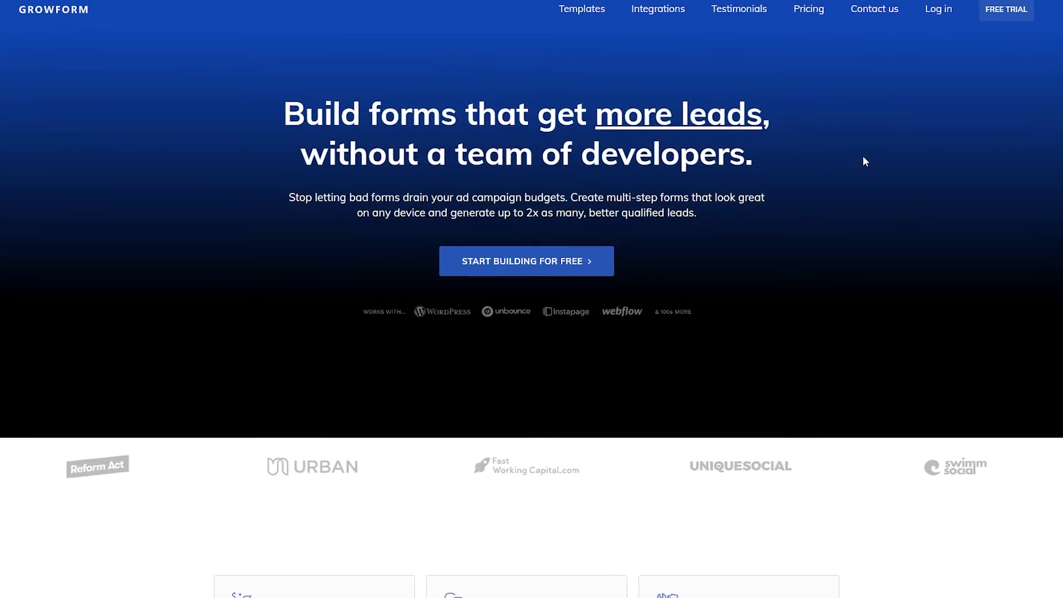
Step: Switch to Growform and create a form named "My Unbounce form" from a blank slate
left_click(464, 267)
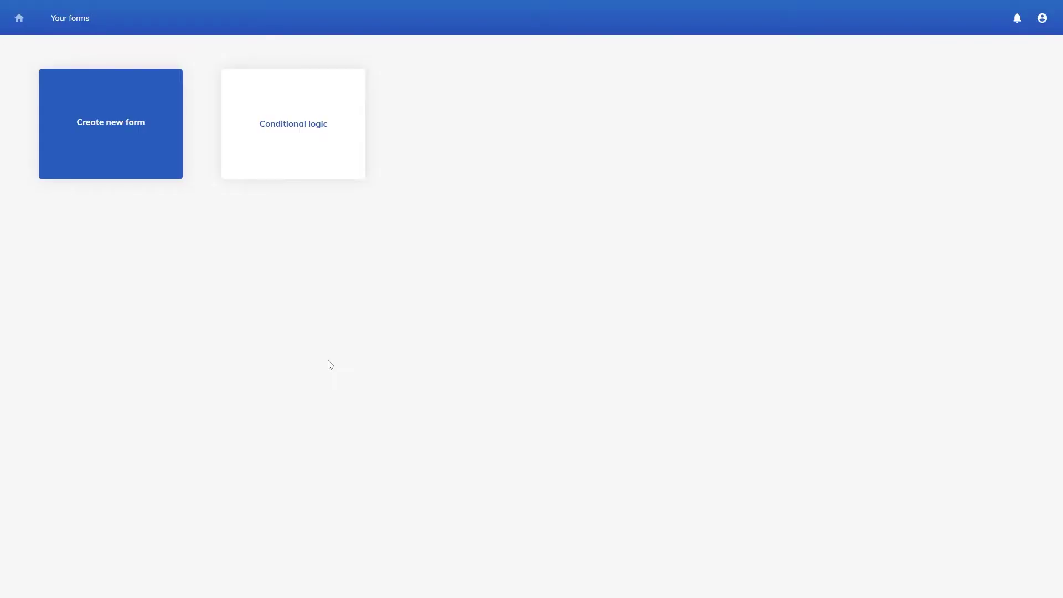
left_click(143, 123)
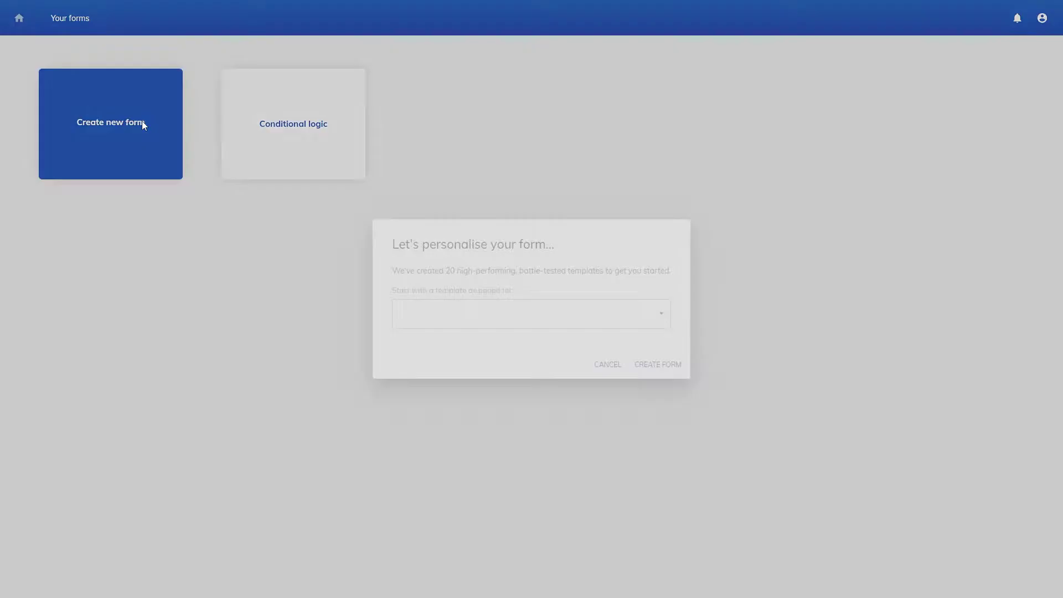
left_click(657, 311)
left_click(508, 102)
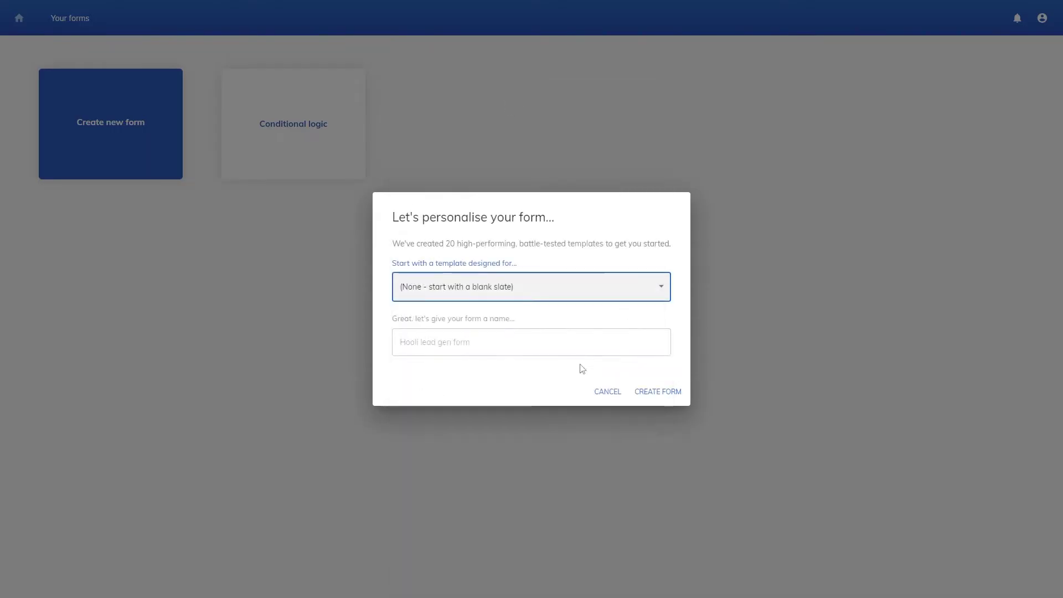
left_click(564, 348)
type("My Unbounce form")
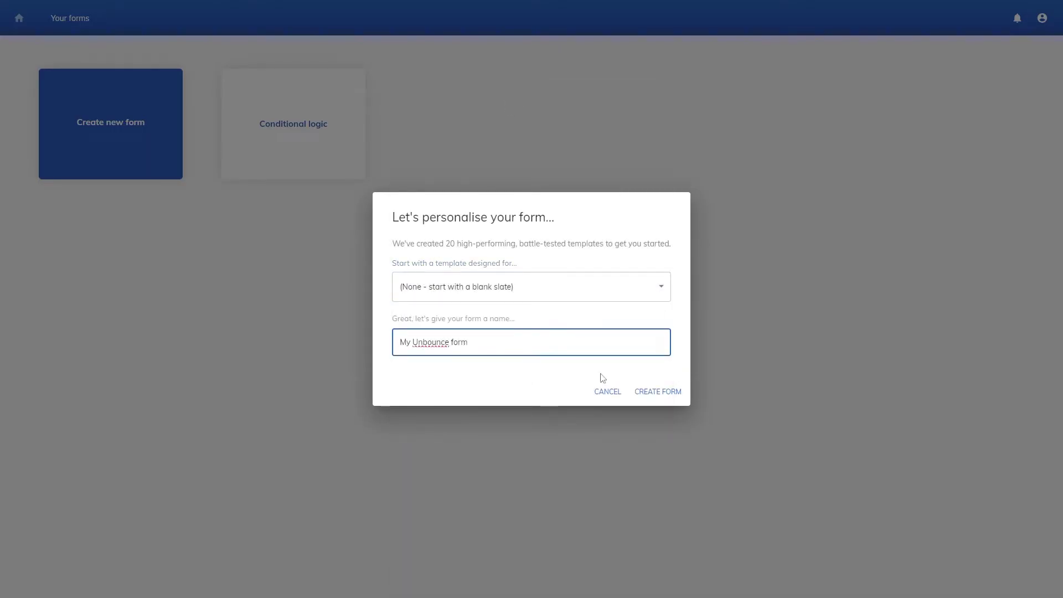
left_click(641, 393)
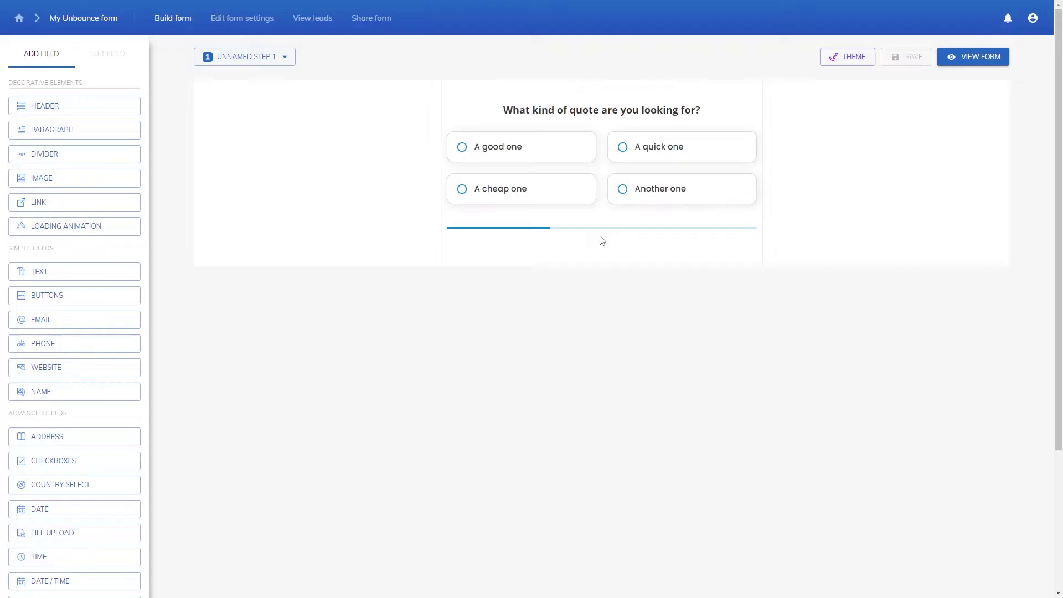
Step: Change the first step's header text to "What work do you need done?"
left_click(607, 106)
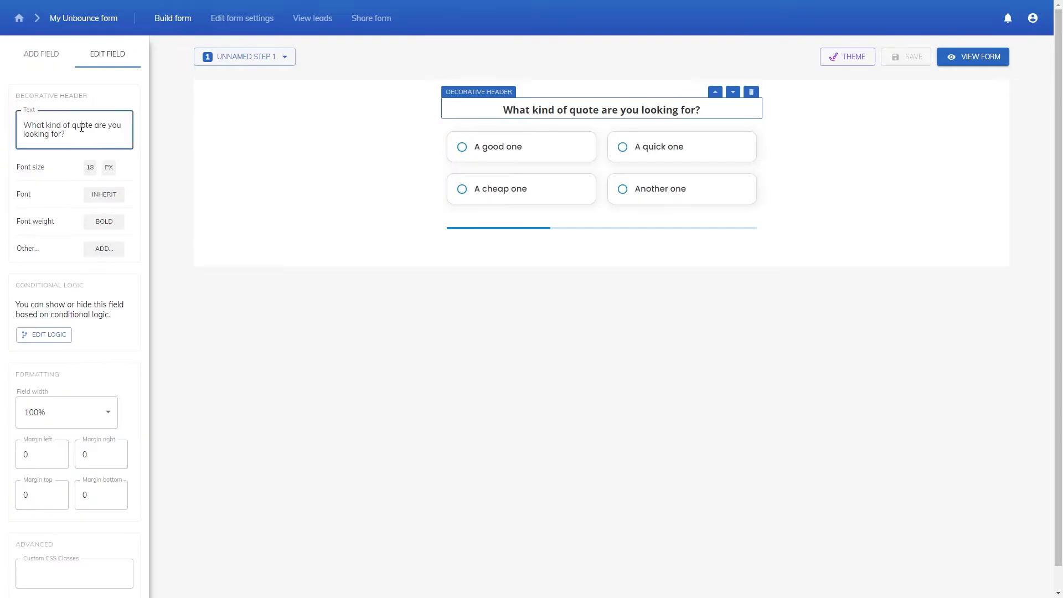
key("ctrl+a")
type("What work do you need done?")
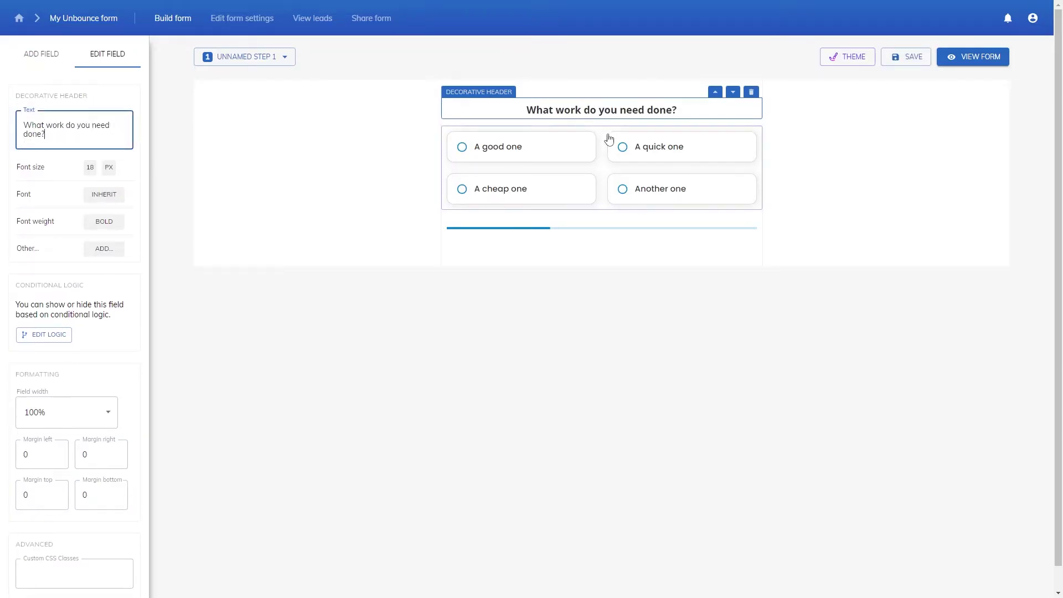
Step: Replace the quote options below the header with a single select field named "Choose an option"
left_click(624, 142)
left_click(751, 117)
scroll(89, 166, "down", 3)
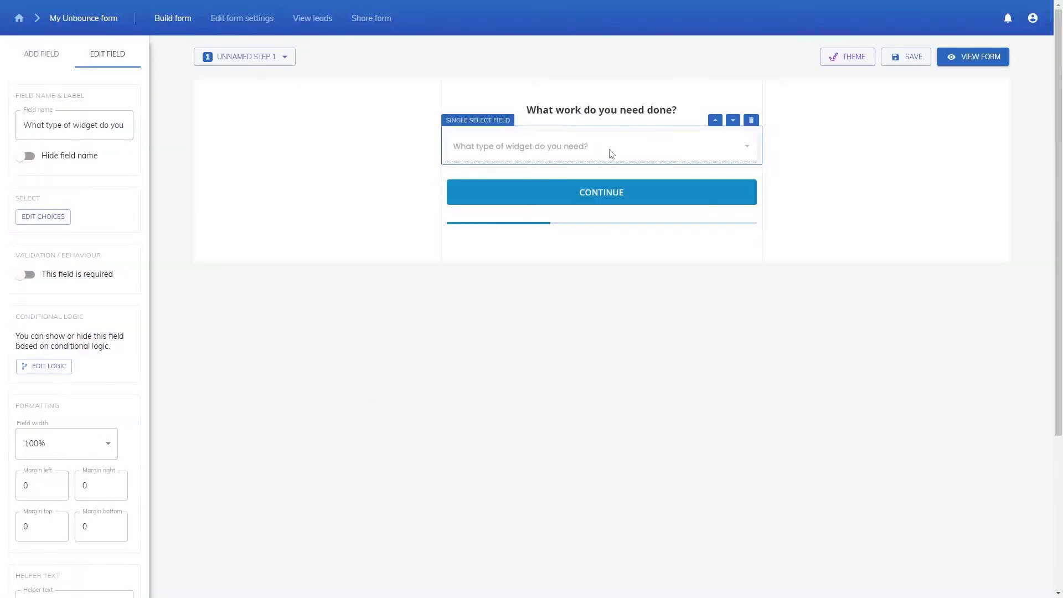
triple_click(92, 132)
type("Choose an option")
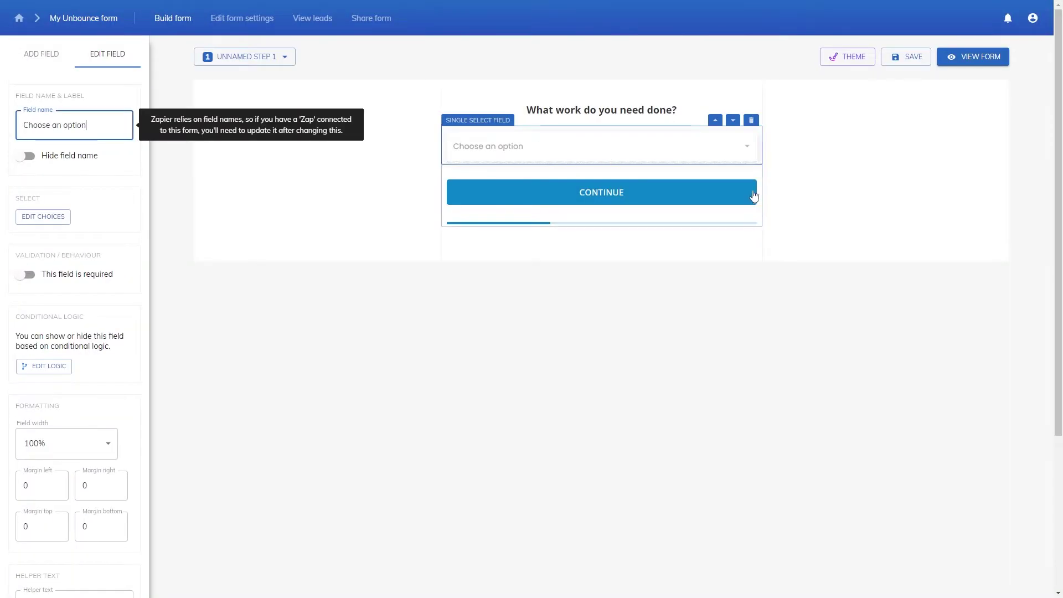
Step: Set the select field's first two choices to "Installing a TV" and "Hanging artwork"
left_click(45, 223)
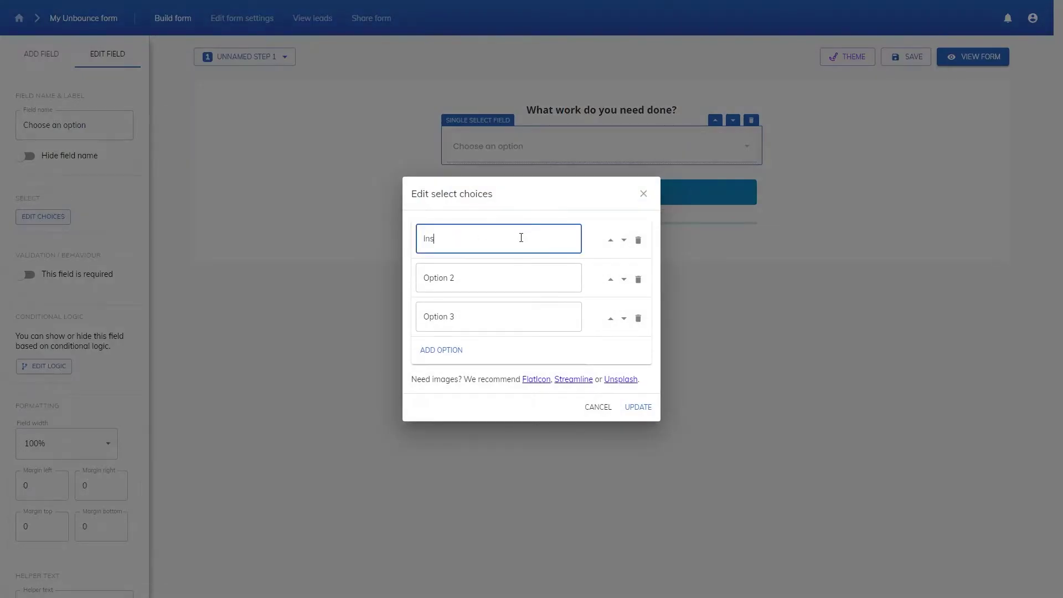
type("Installing a TV")
key("Tab")
key("Tab")
key("Tab")
key("Tab")
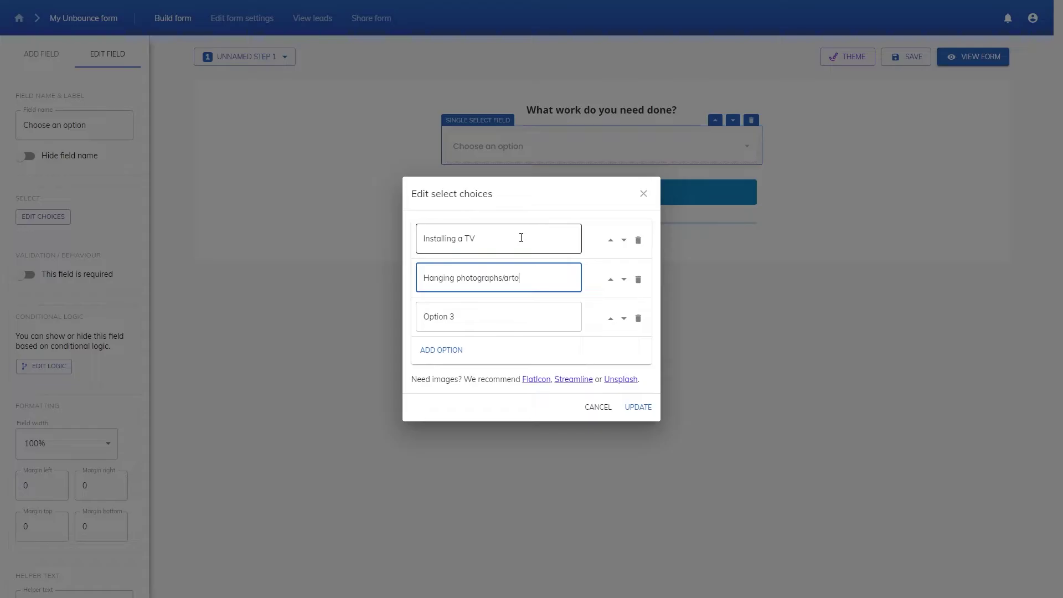
type("Hanging artwork")
Step: Set the third choice to "Fence repair", add a fourth choice "Something else" and update the list
key("Tab")
key("Tab")
key("Tab")
key("Tab")
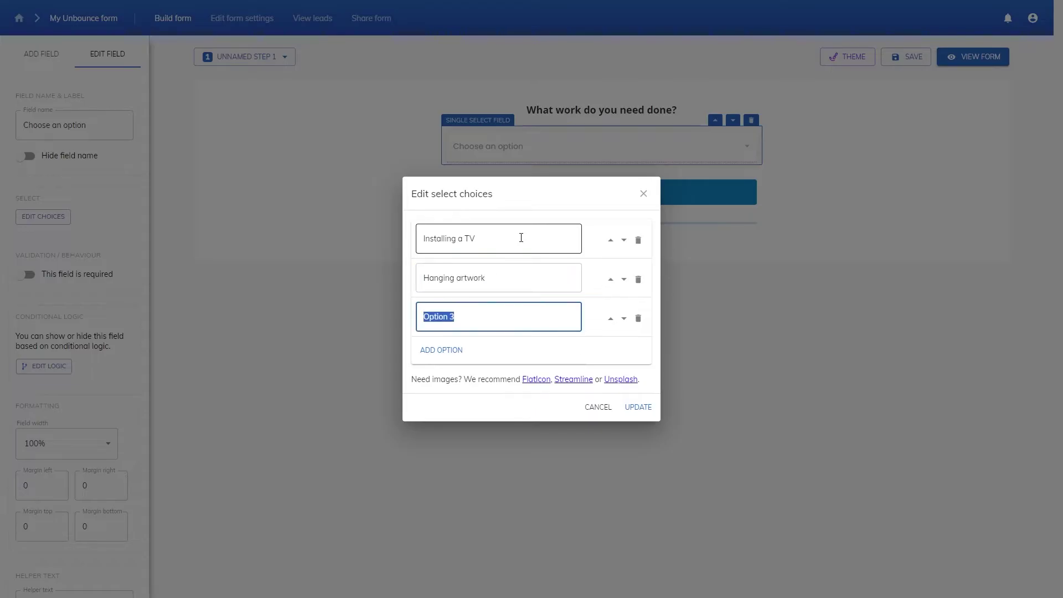
left_click(443, 350)
type("Something else")
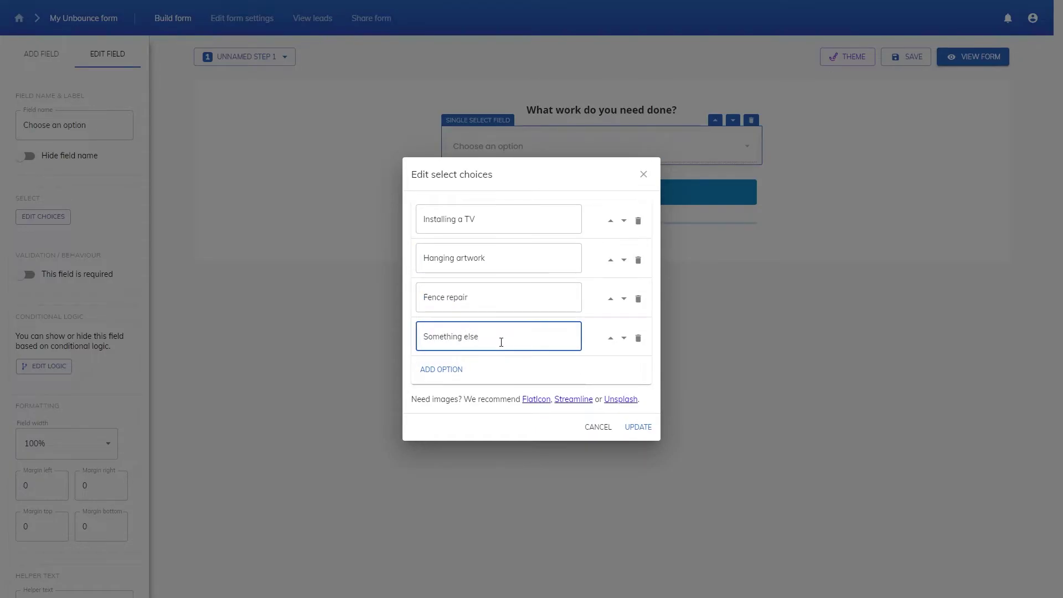
left_click(641, 428)
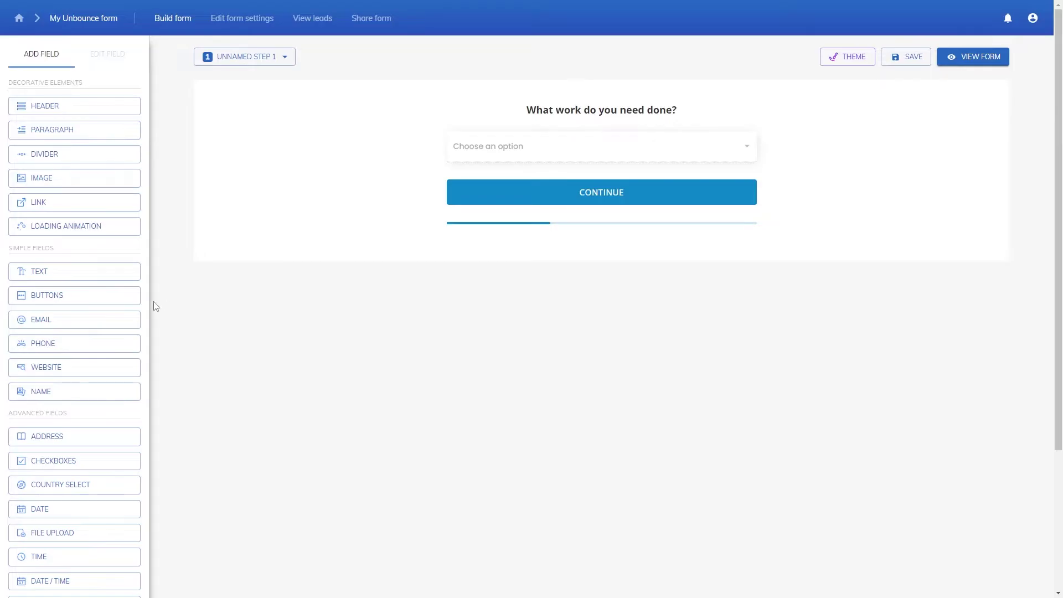
Step: Add a second single select field below the first and name it "What size of TV?"
scroll(154, 303, "down", 3)
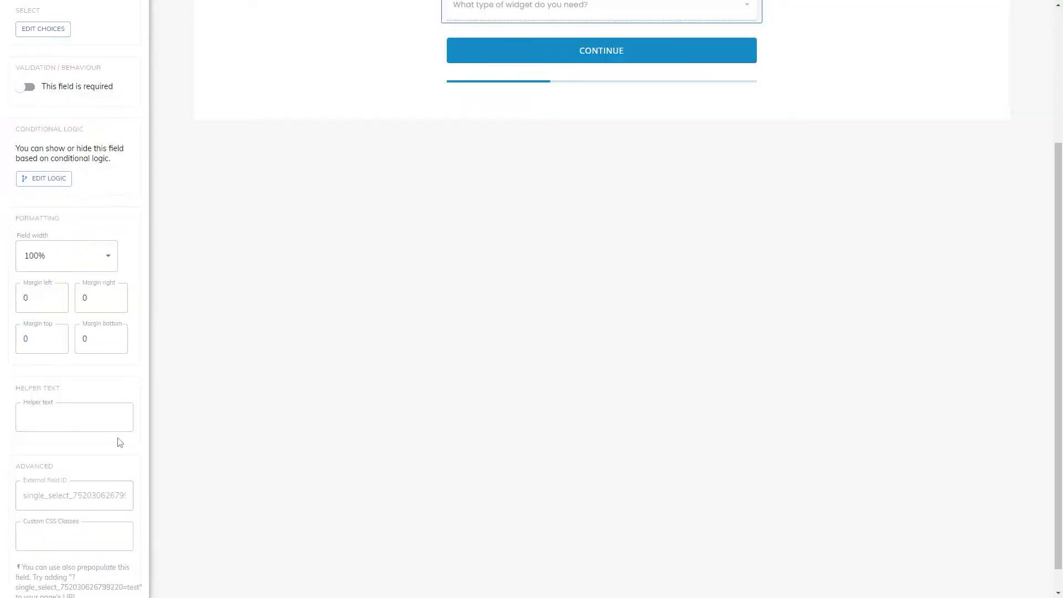
scroll(119, 443, "up", 3)
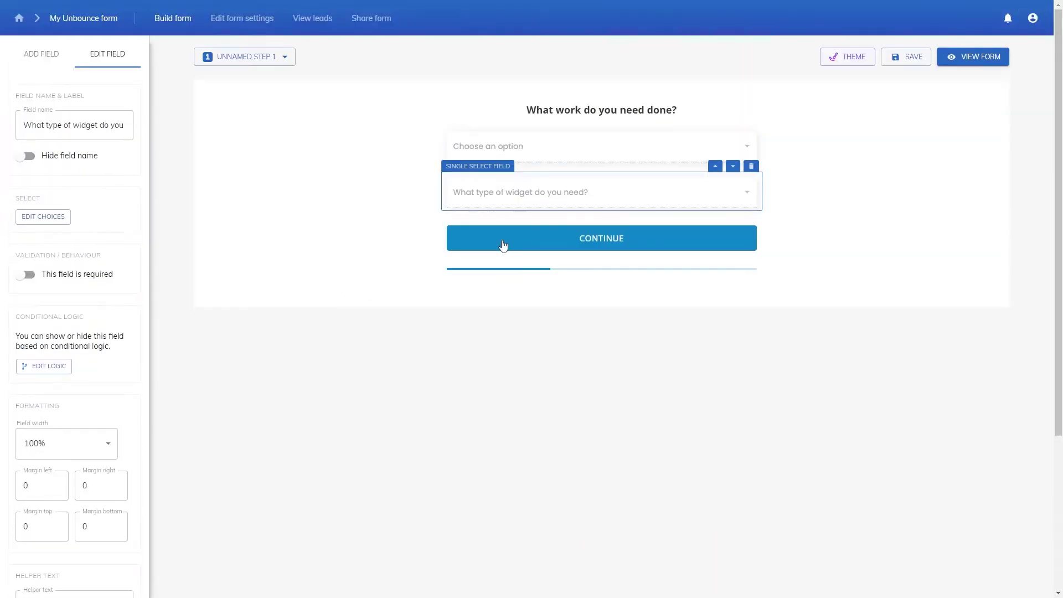
triple_click(96, 117)
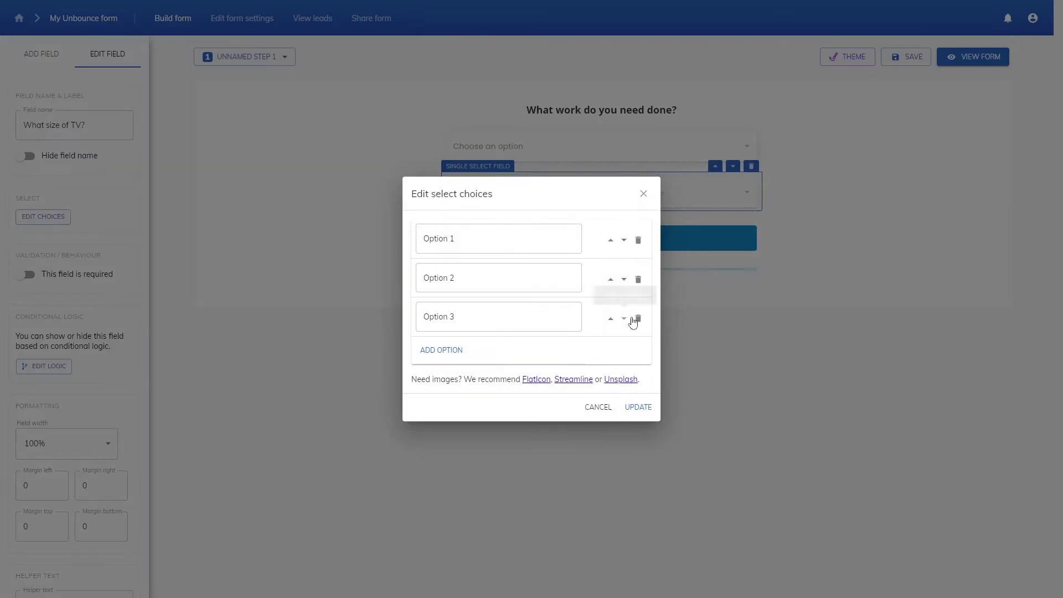
Step: Reduce the TV size field to two choices, a "Large (over 40")" one and a "Small" one, and update them
left_click(637, 316)
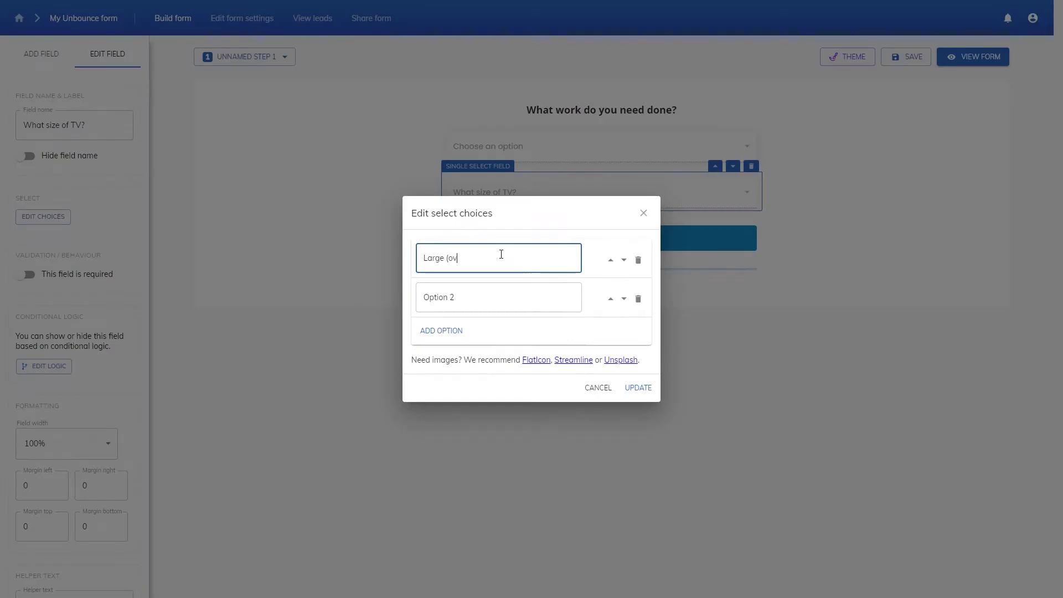
type("\")")
key("Tab")
key("Tab")
key("Tab")
key("Tab")
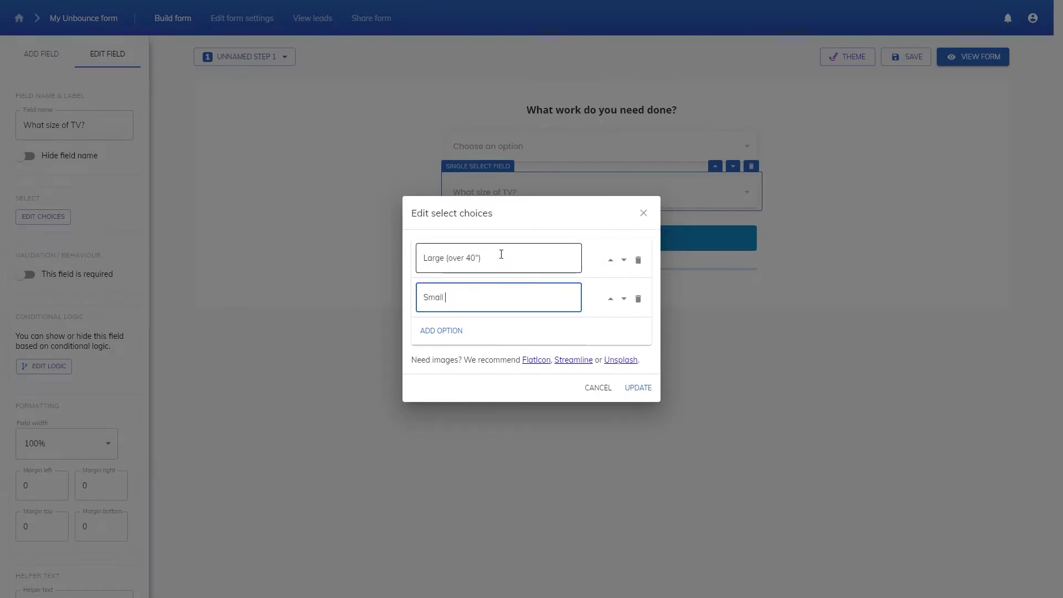
left_click(639, 387)
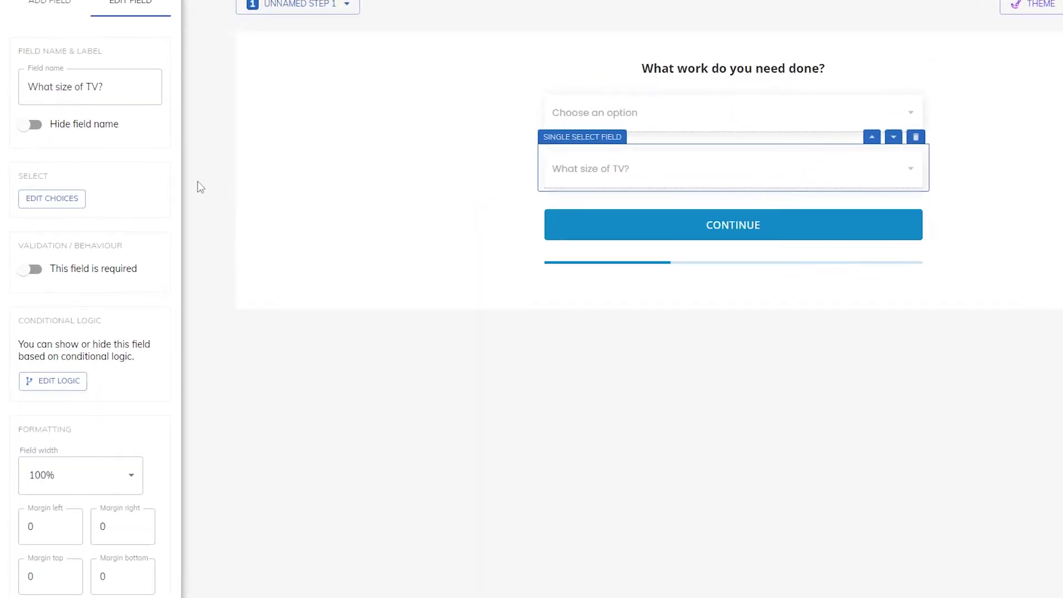
Step: Add conditional logic that shows the "What size of TV?" field only for a specific "Choose an option" answer
left_click(80, 381)
left_click(529, 378)
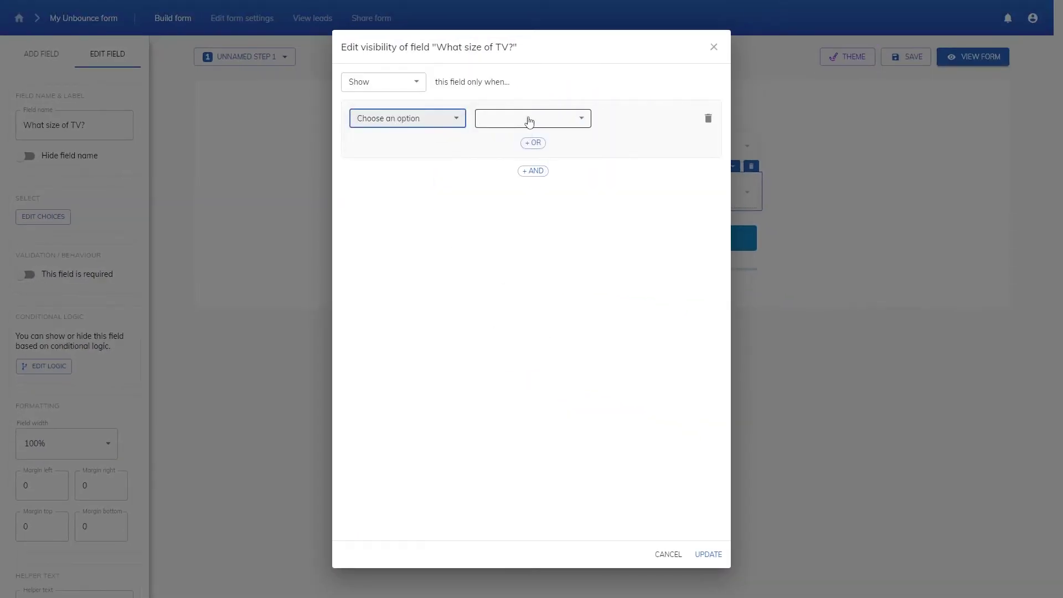
left_click(529, 121)
left_click(541, 141)
left_click(620, 118)
left_click(642, 127)
left_click(704, 555)
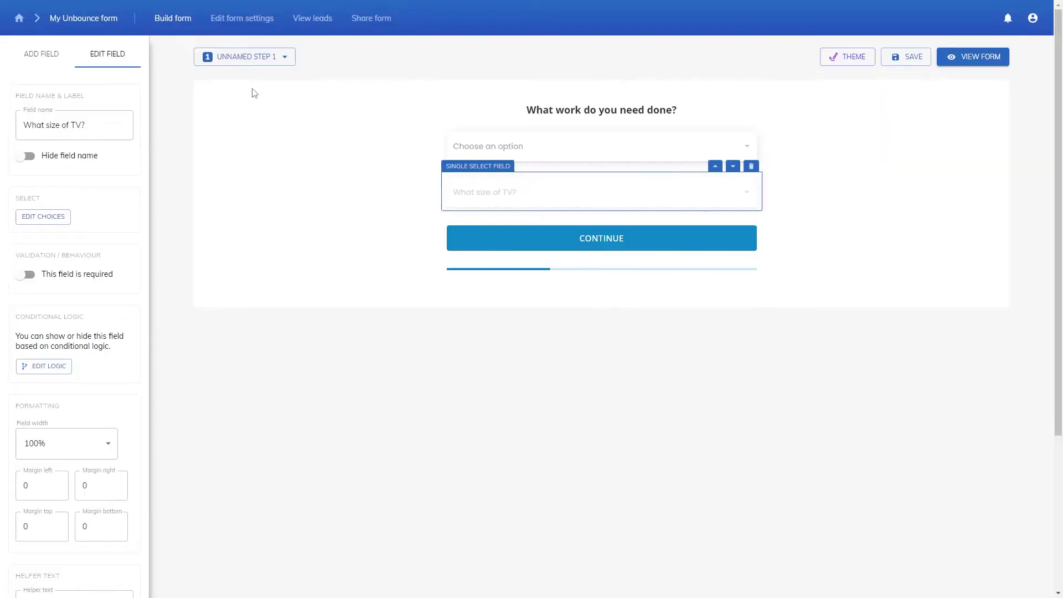
Step: Add a zip / postal code field to the contact details on the form's second step
left_click(224, 67)
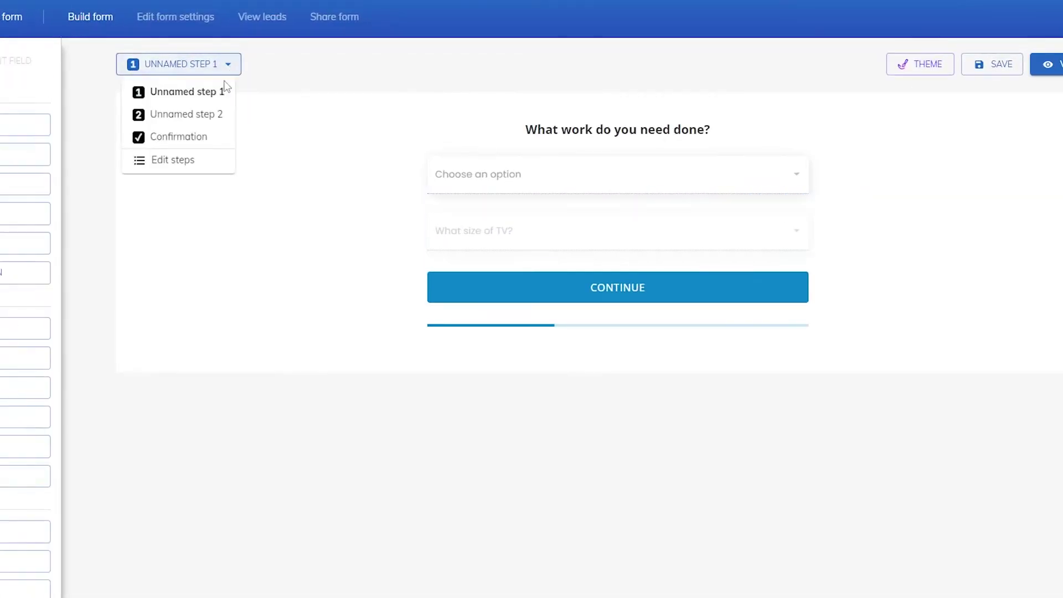
left_click(205, 123)
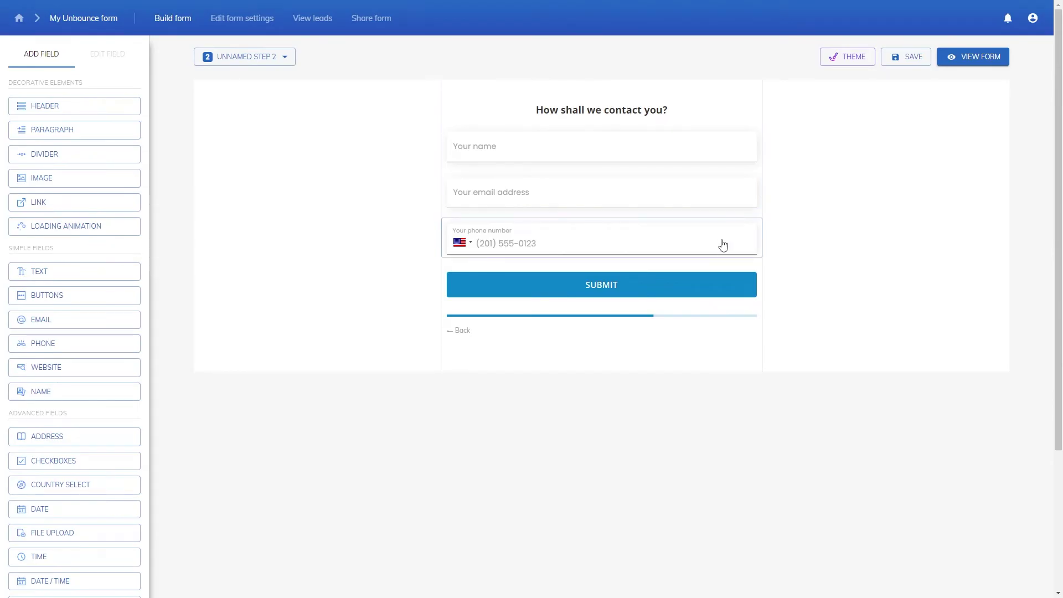
scroll(35, 362, "down", 3)
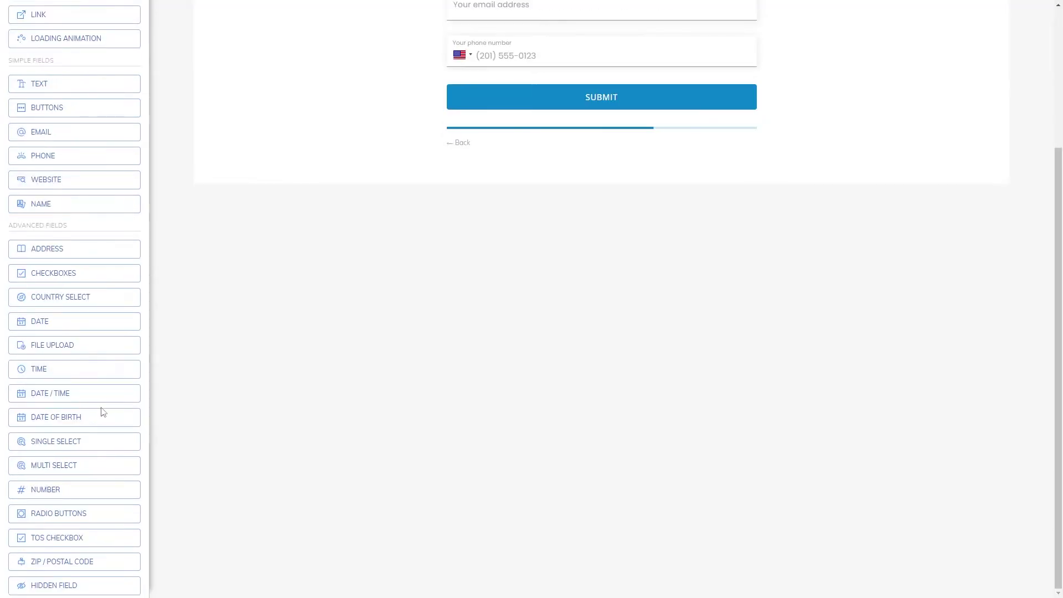
left_click(74, 561)
Step: Rename the zip code field to "What is your postcode?" and change its field format
scroll(74, 277, "up", 3)
double_click(78, 125)
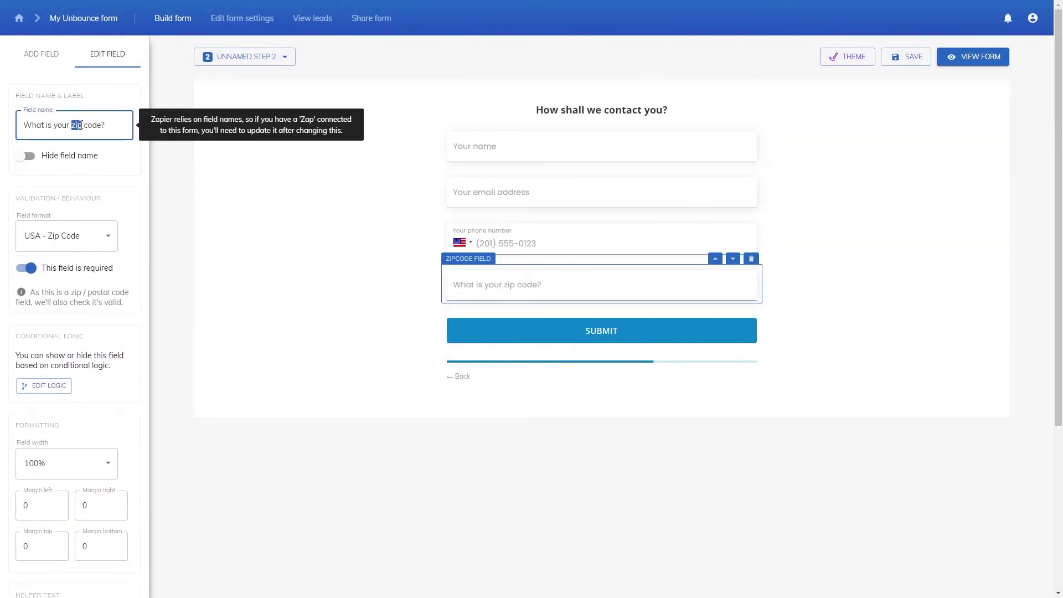
left_click(100, 235)
left_click(84, 252)
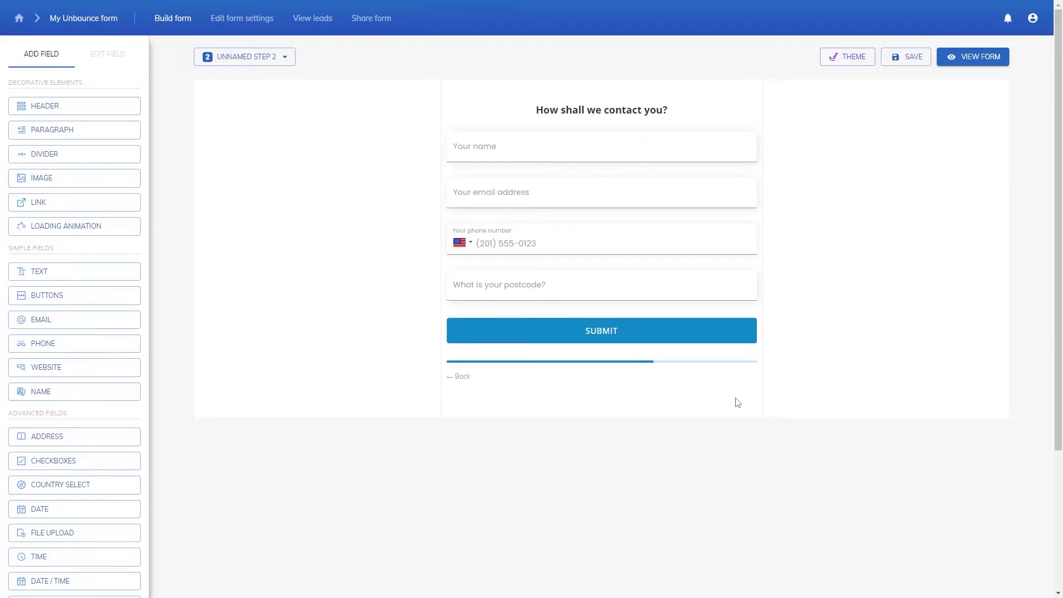
Step: In the form's theme settings, set the parent container background to None and Show shadows to No
left_click(855, 59)
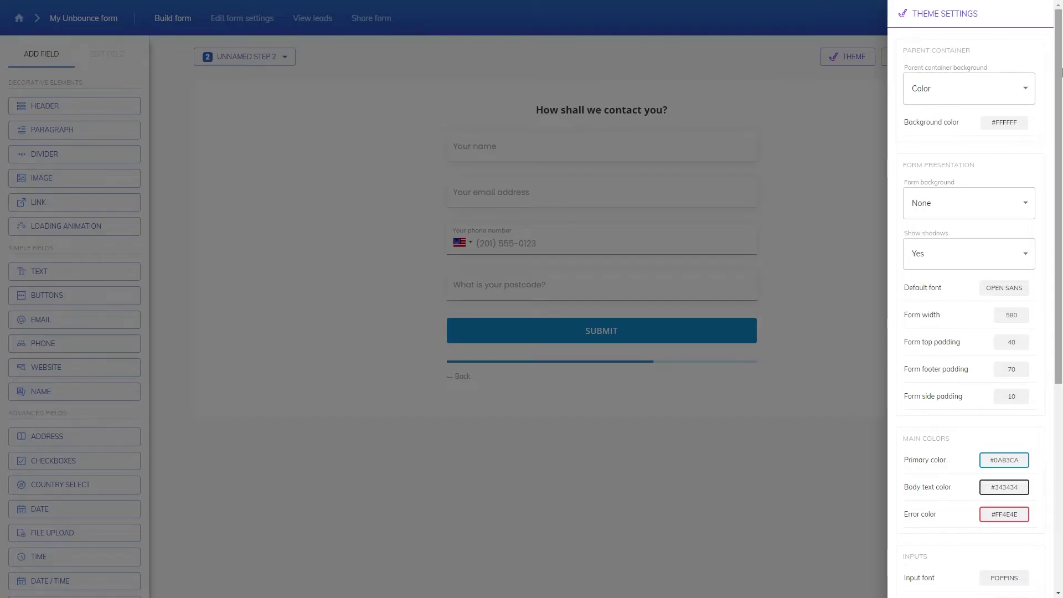
left_click(1024, 89)
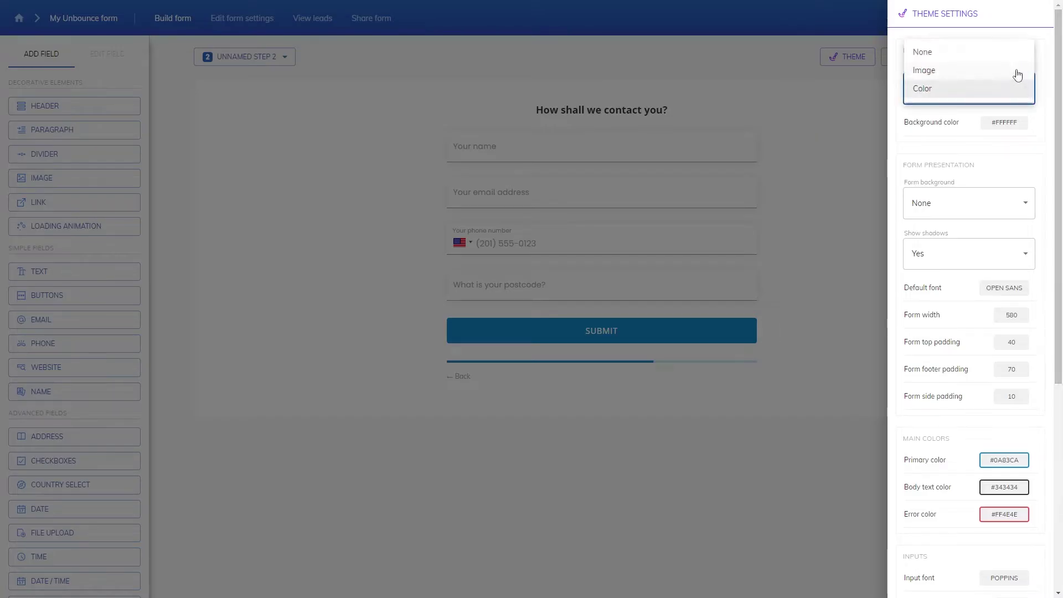
left_click(1013, 51)
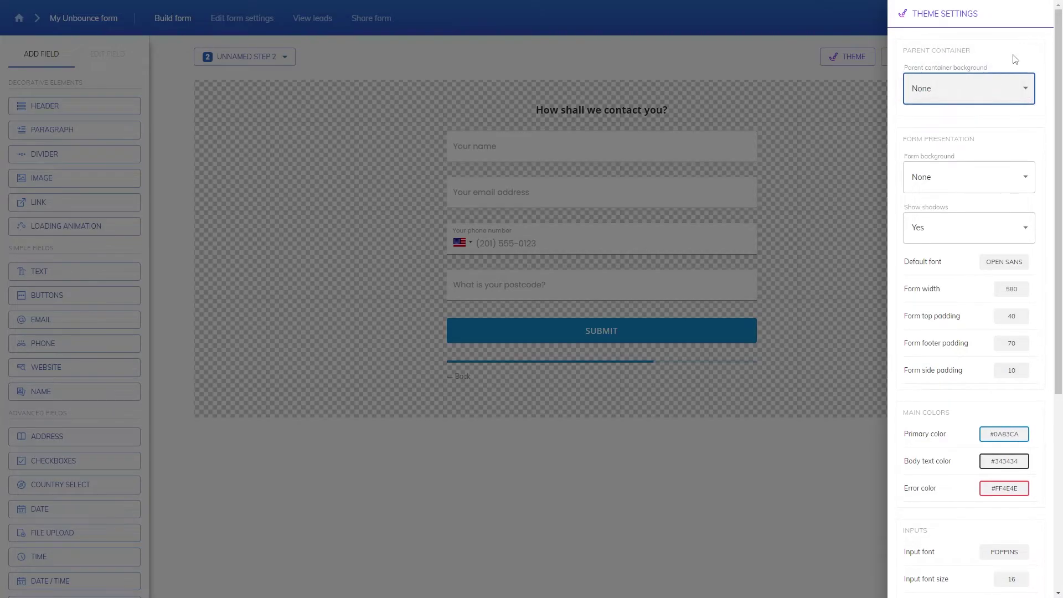
left_click(1052, 72)
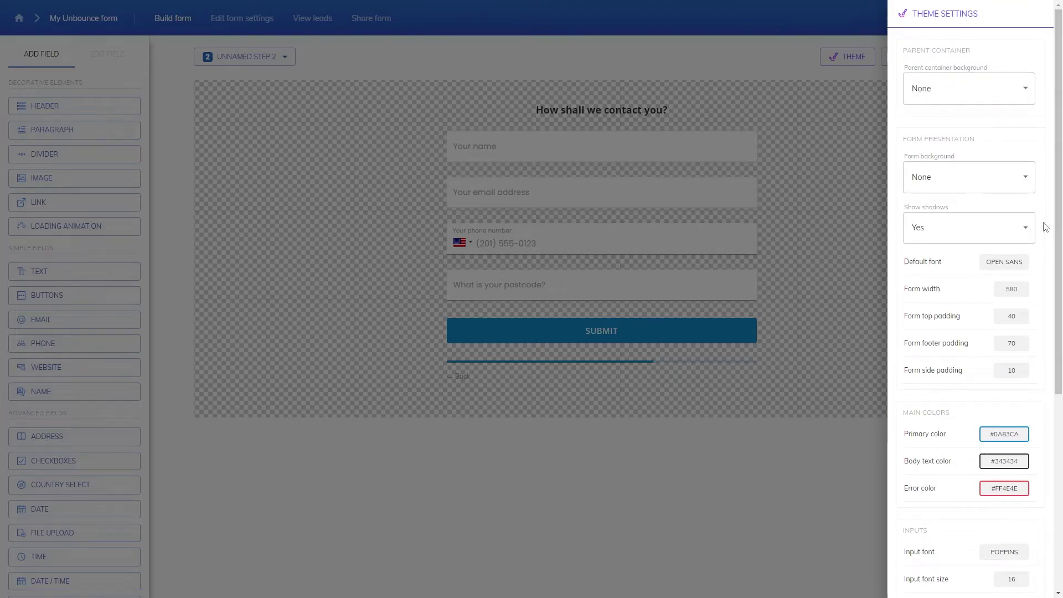
left_click(1020, 231)
left_click(1004, 244)
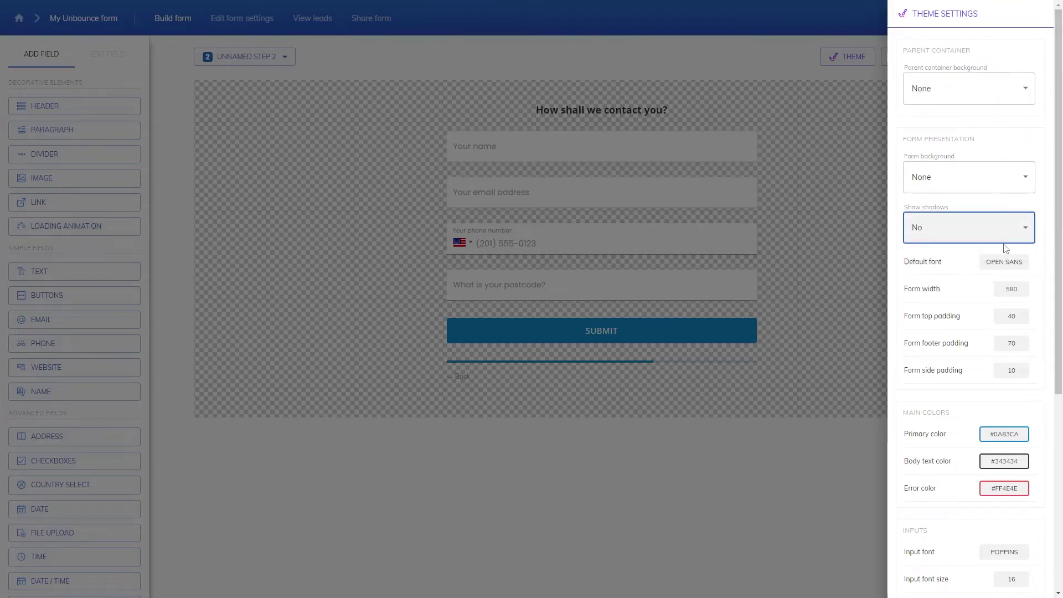
left_click(1048, 228)
Step: Change the theme's primary color to orange, #F0910F
scroll(1047, 228, "down", 3)
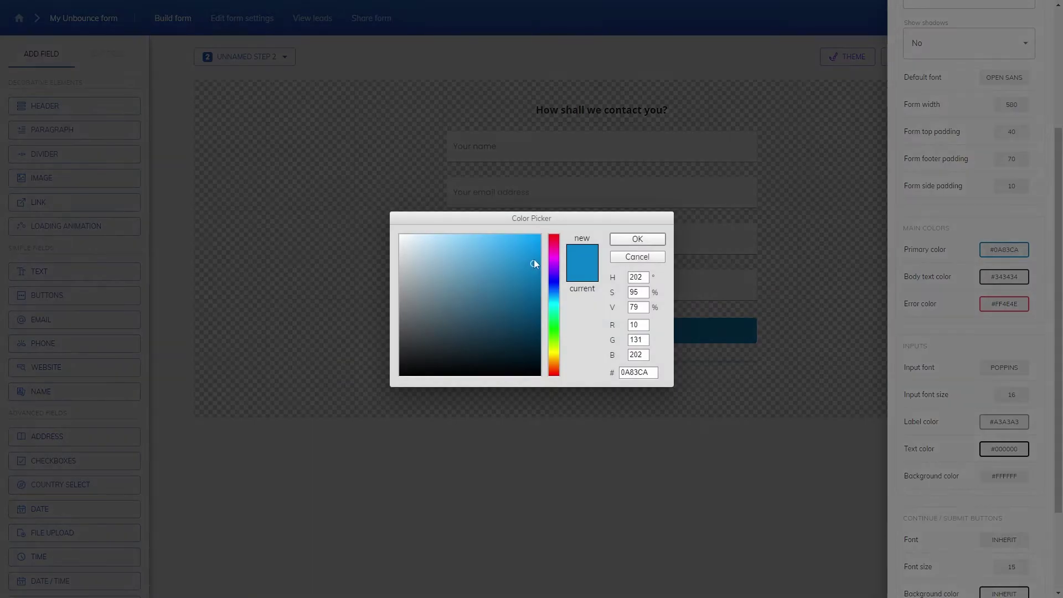
left_click(554, 363)
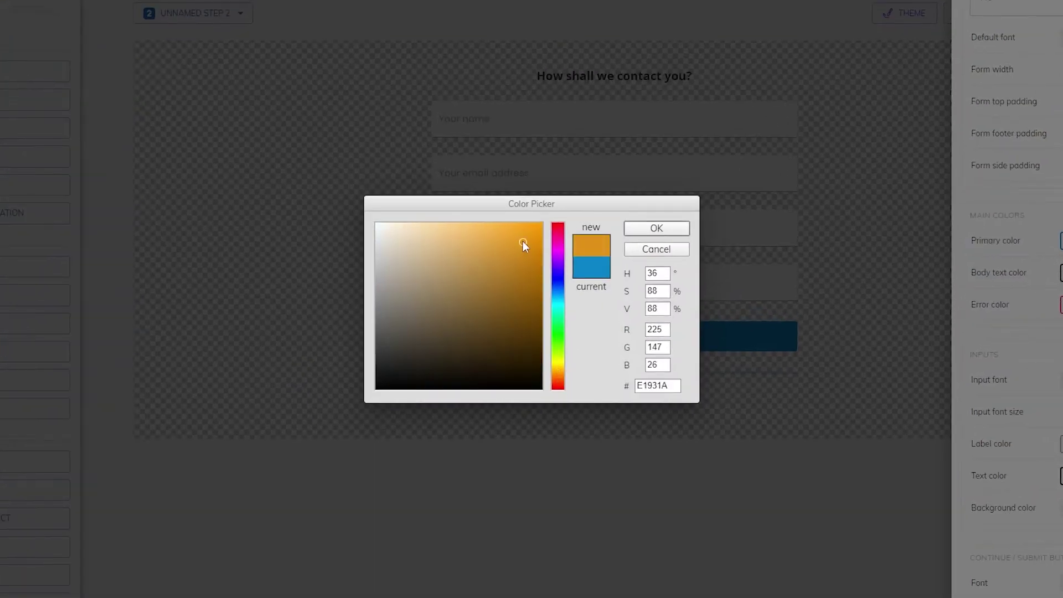
left_click_drag(522, 242, 532, 232)
left_click(678, 233)
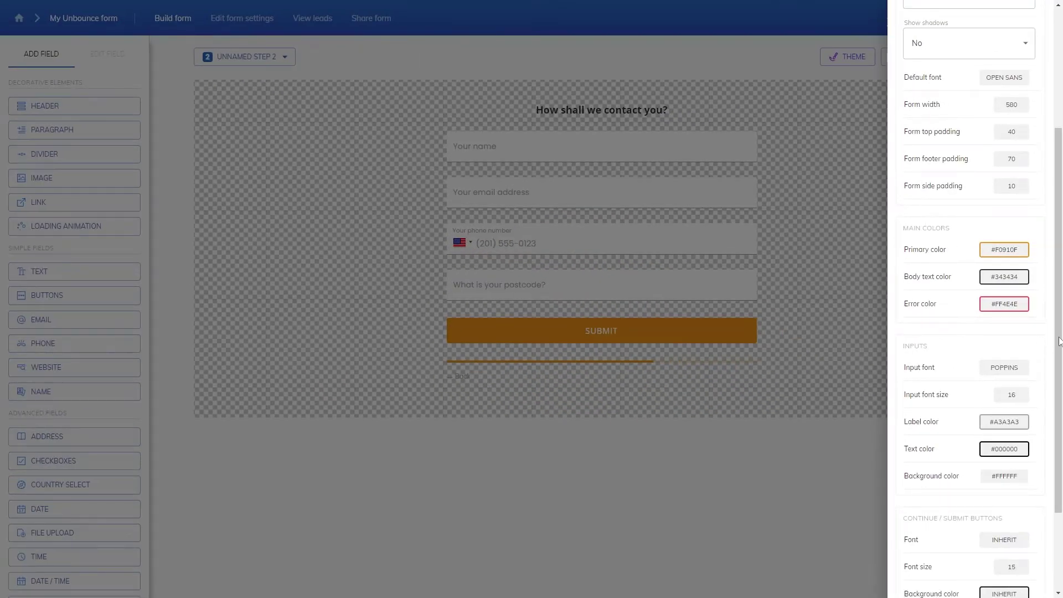
Step: Set both the form top padding and the form footer padding to 20
left_click_drag(1059, 341, 1051, 260)
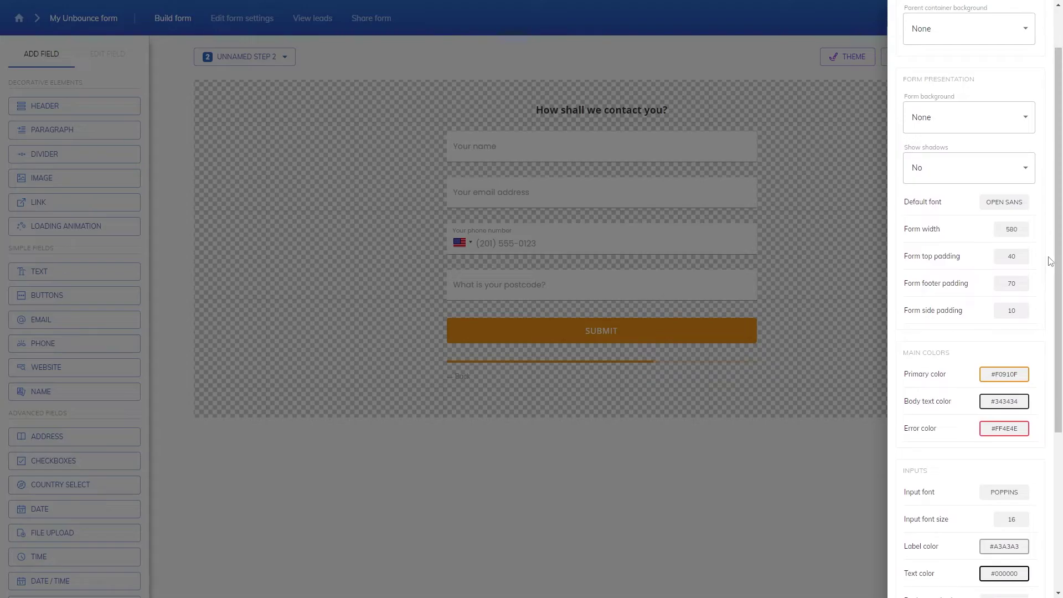
left_click(1010, 267)
left_click(1010, 268)
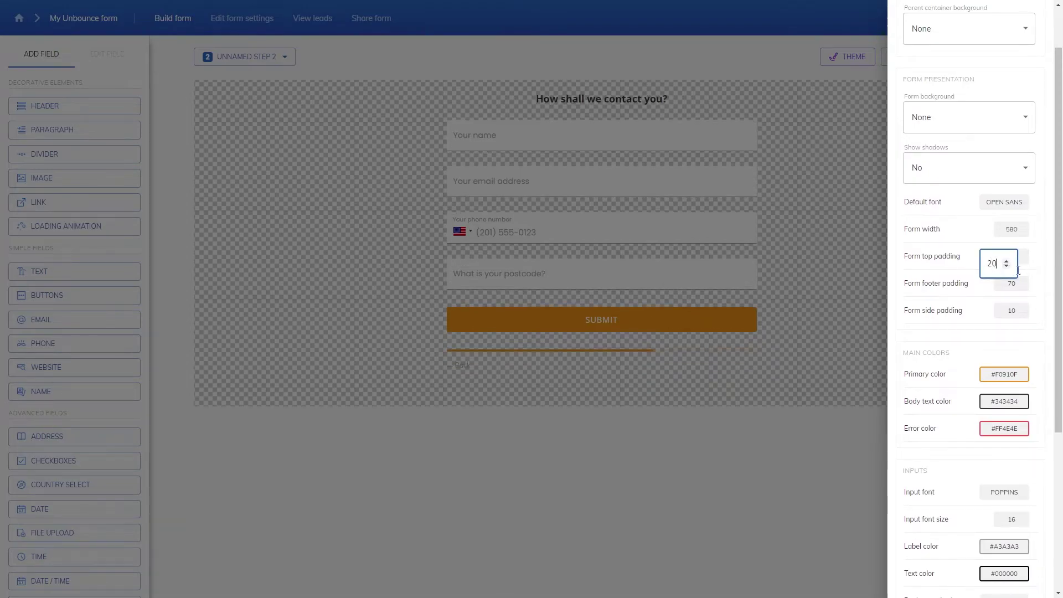
key("BackSpace")
key("BackSpace")
type("20")
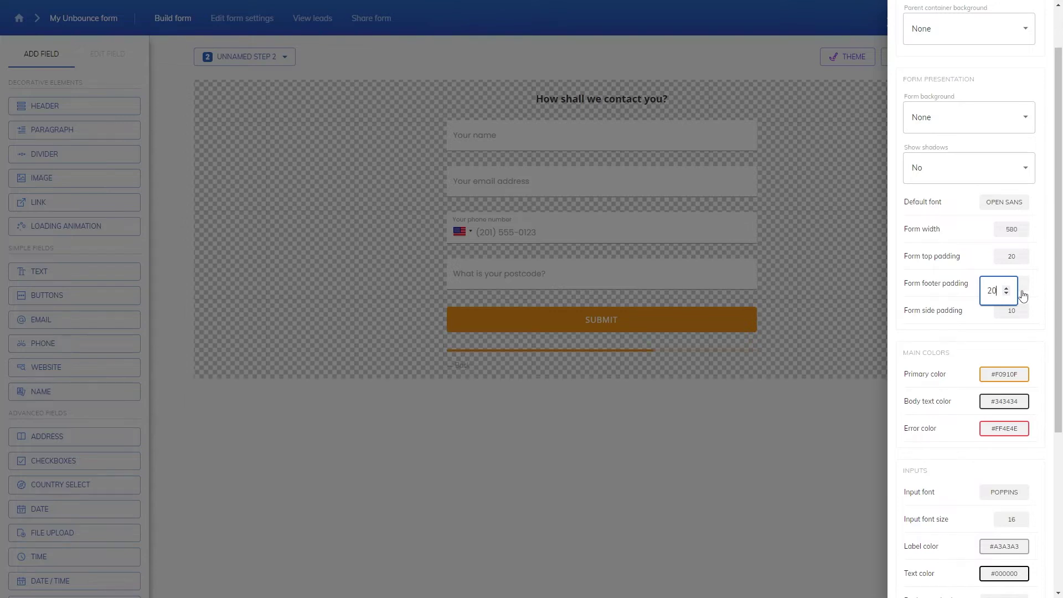
Step: Set the form side padding to 21
type("20")
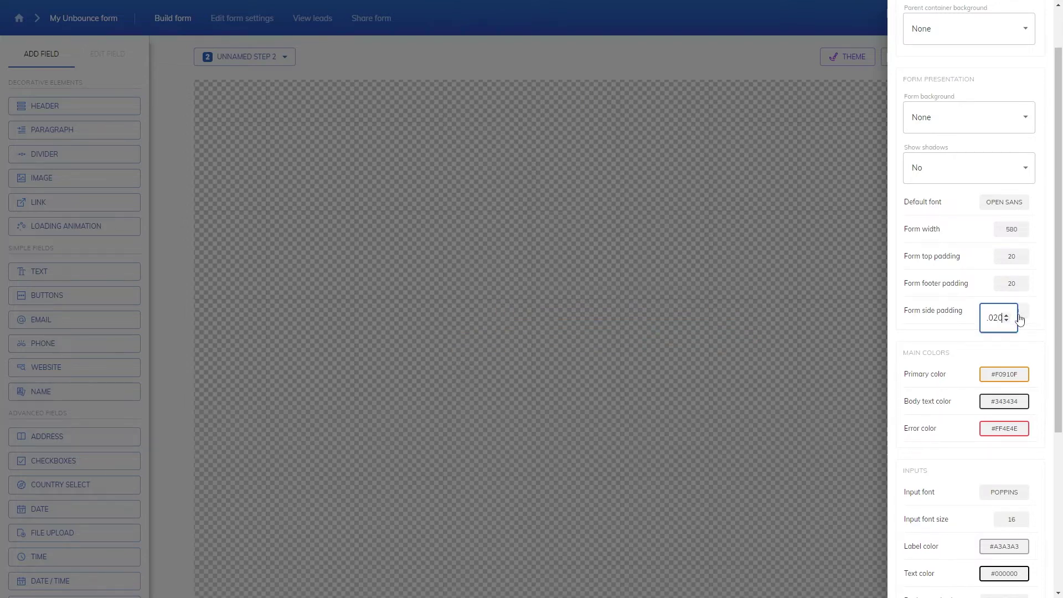
key("BackSpace")
key("BackSpace")
key("BackSpace")
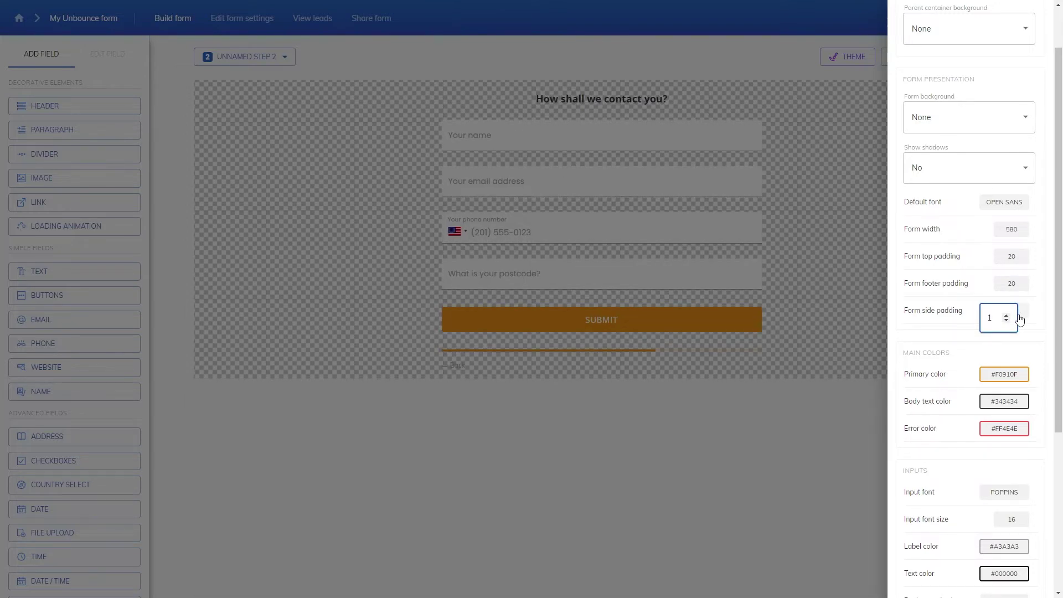
key("BackSpace")
type("21")
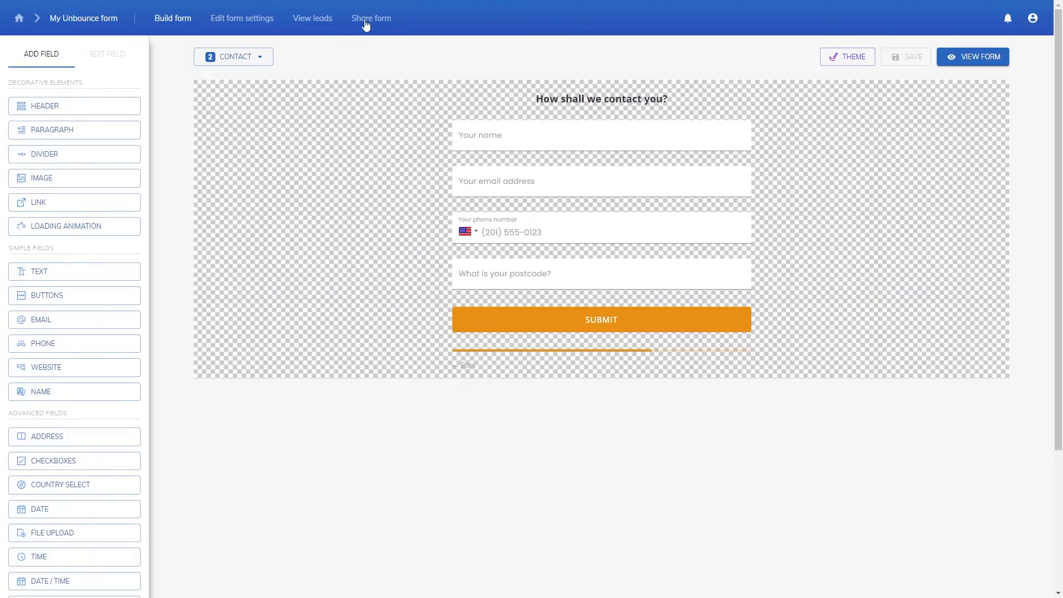
Step: Copy the HTML snippet for embedding the form directly onto a website from the sharing options
left_click(370, 18)
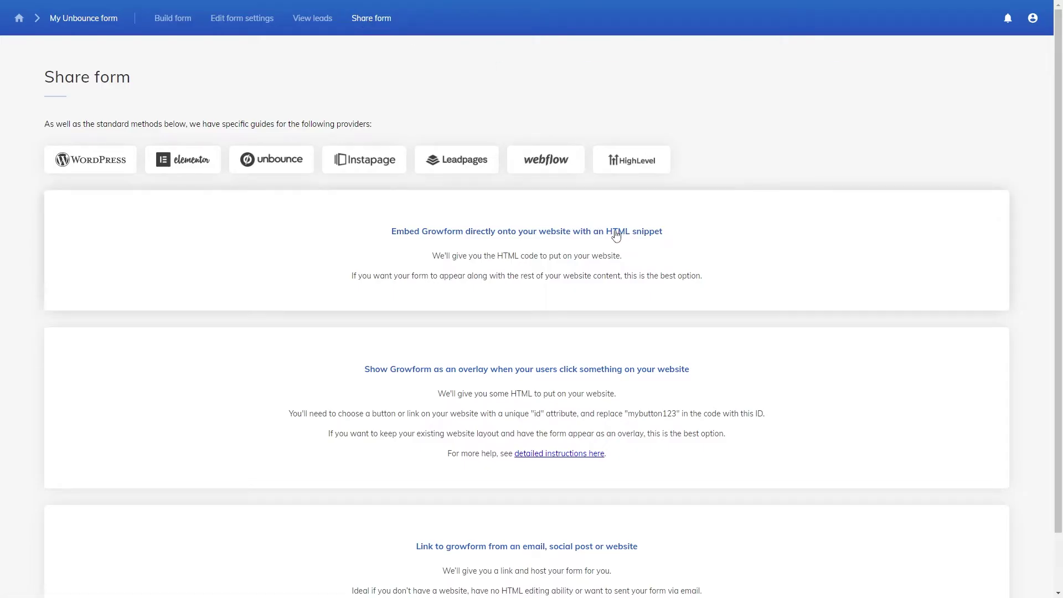
left_click(676, 242)
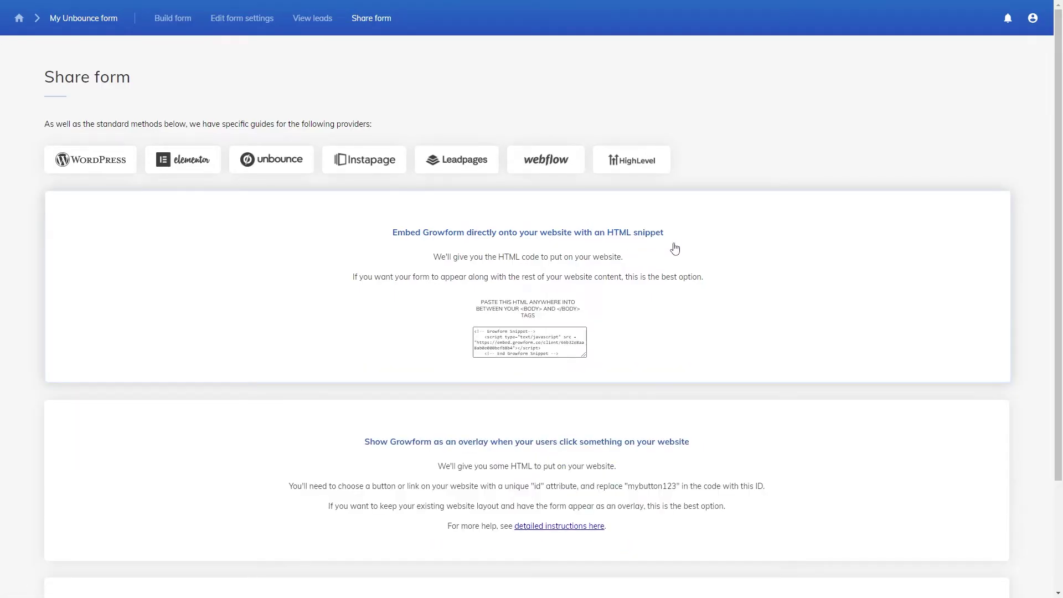
left_click(559, 334)
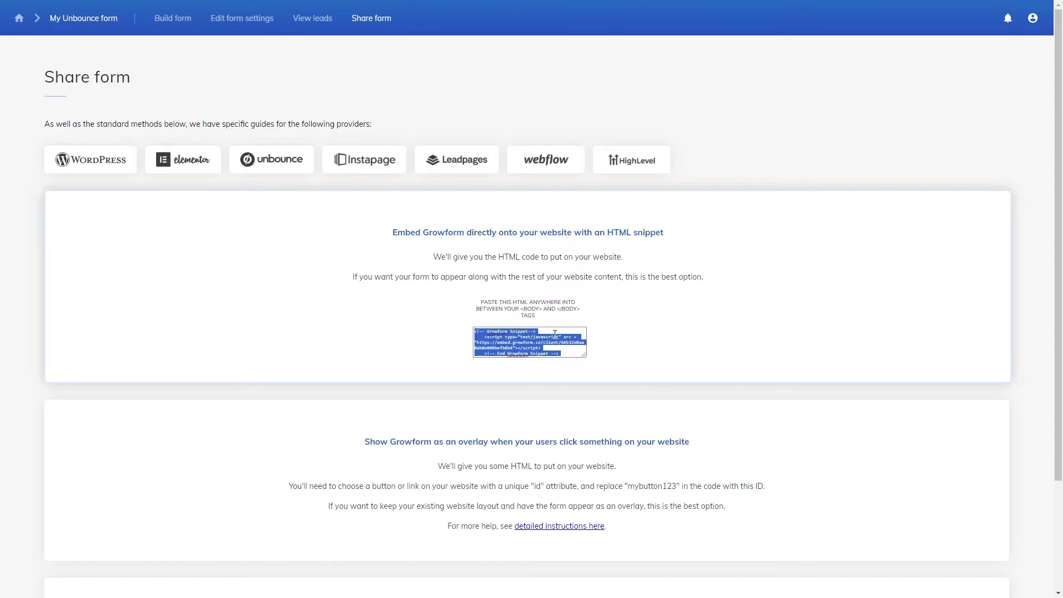
right_click(555, 334)
left_click(610, 121)
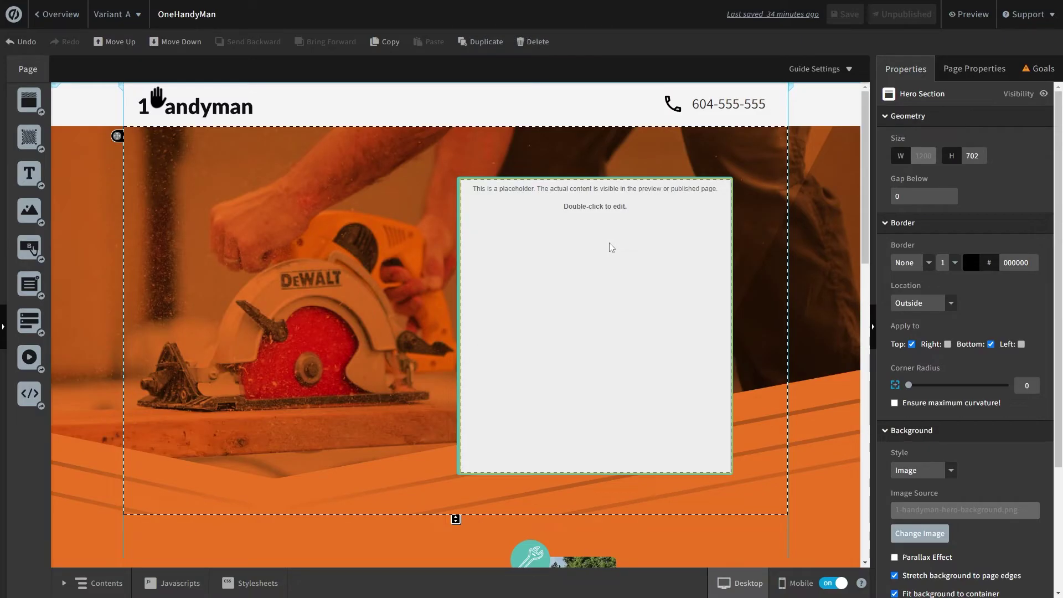
Step: In Unbounce, paste the Growform snippet into the hero section's custom HTML element, save the code and save the page
double_click(609, 242)
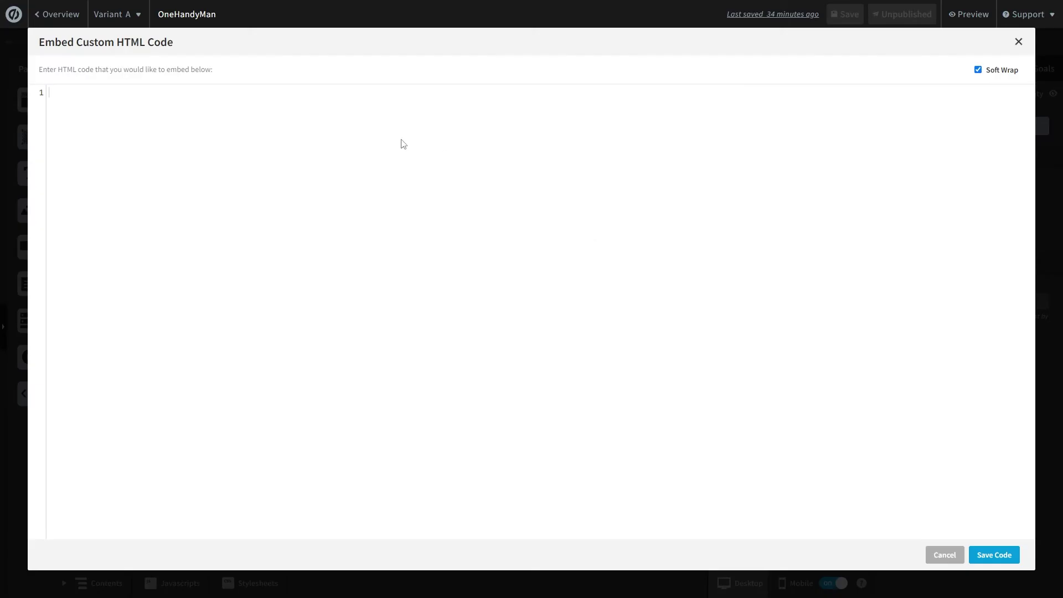
left_click(1015, 559)
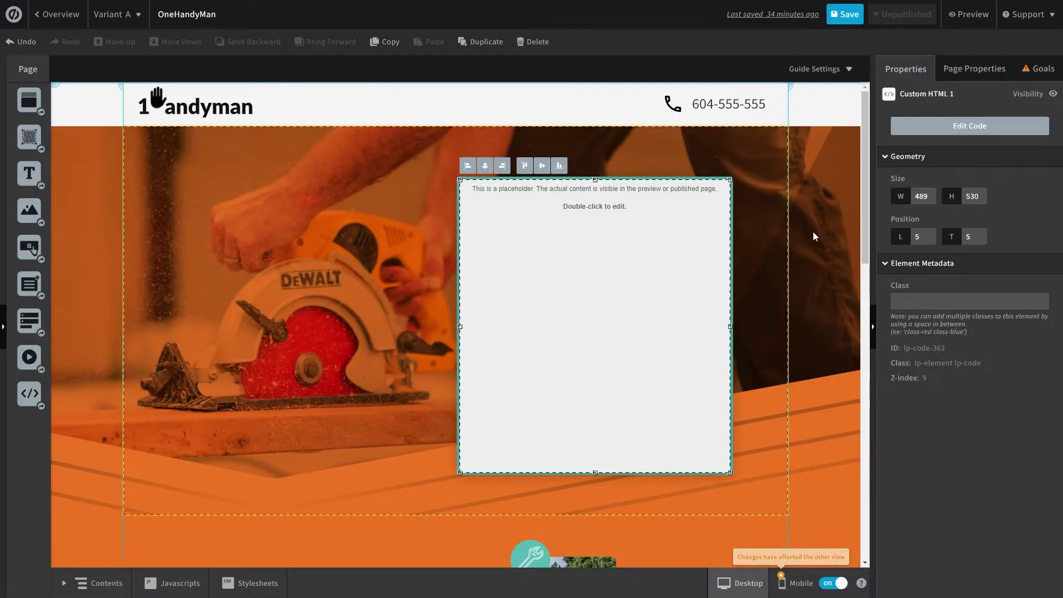
key("ctrl+s")
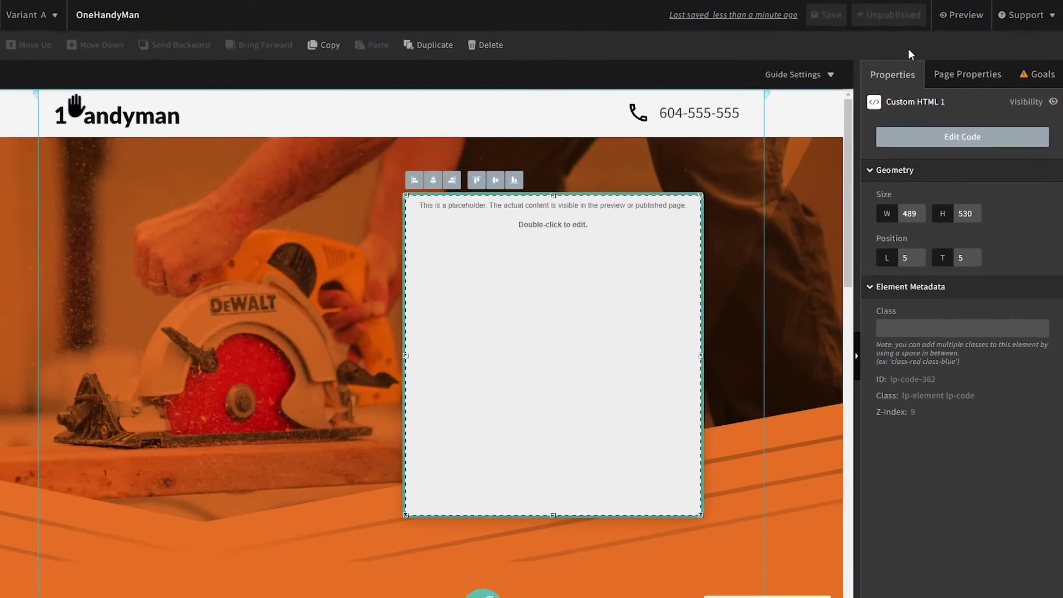
Step: Preview the landing page and complete the form's first step with "Installing a TV" and "Small (under 40")"
left_click(964, 21)
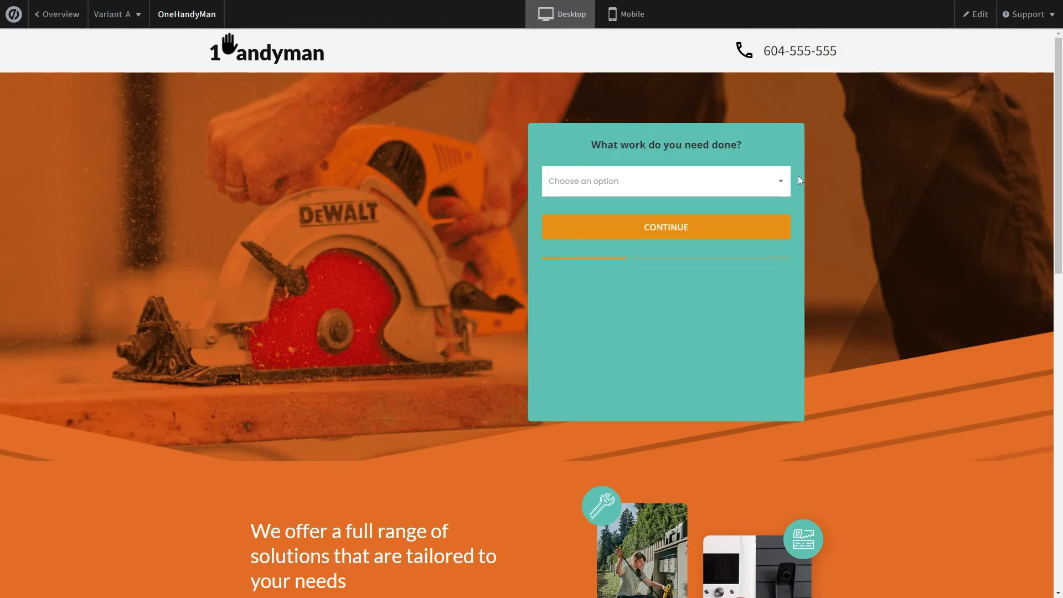
left_click(777, 188)
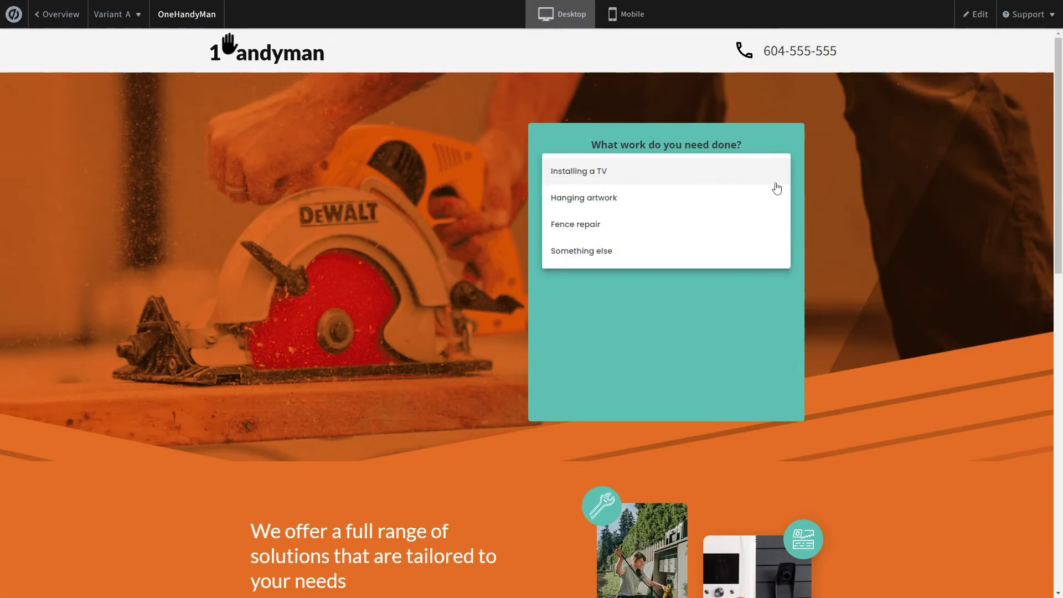
left_click(713, 176)
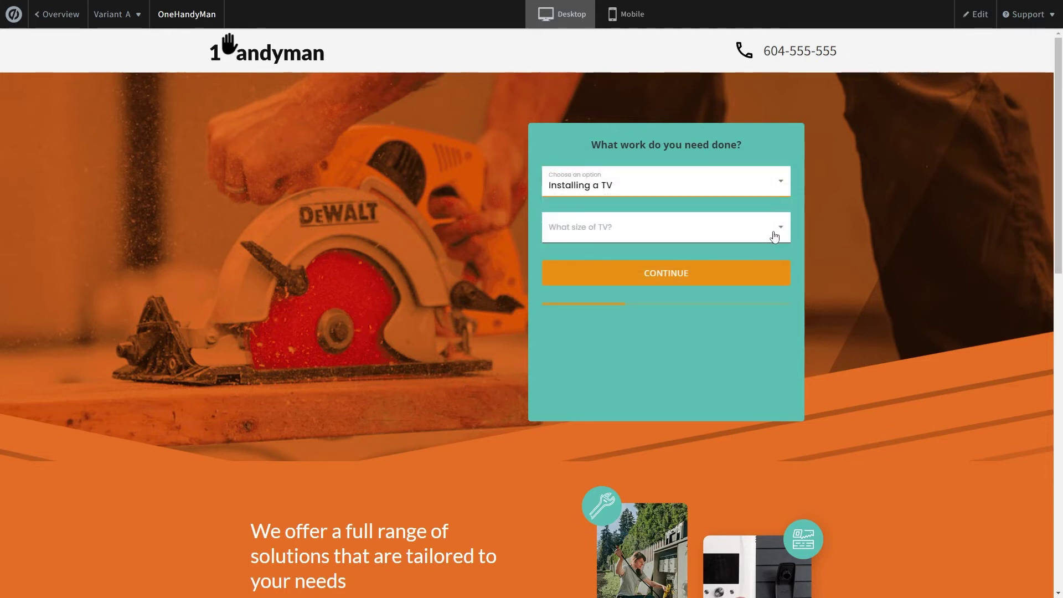
left_click(775, 237)
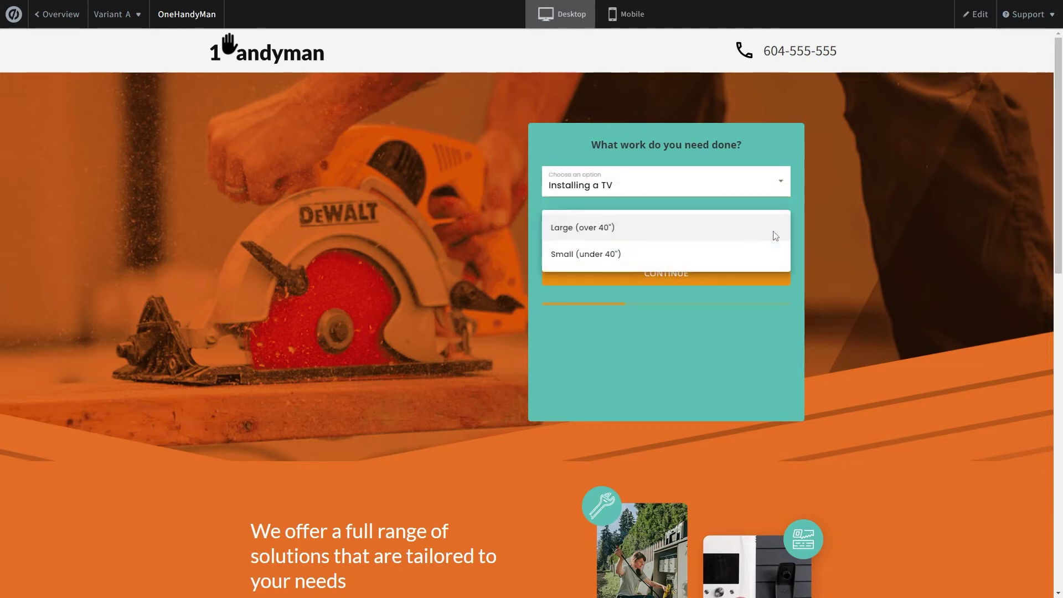
left_click(721, 260)
left_click(759, 277)
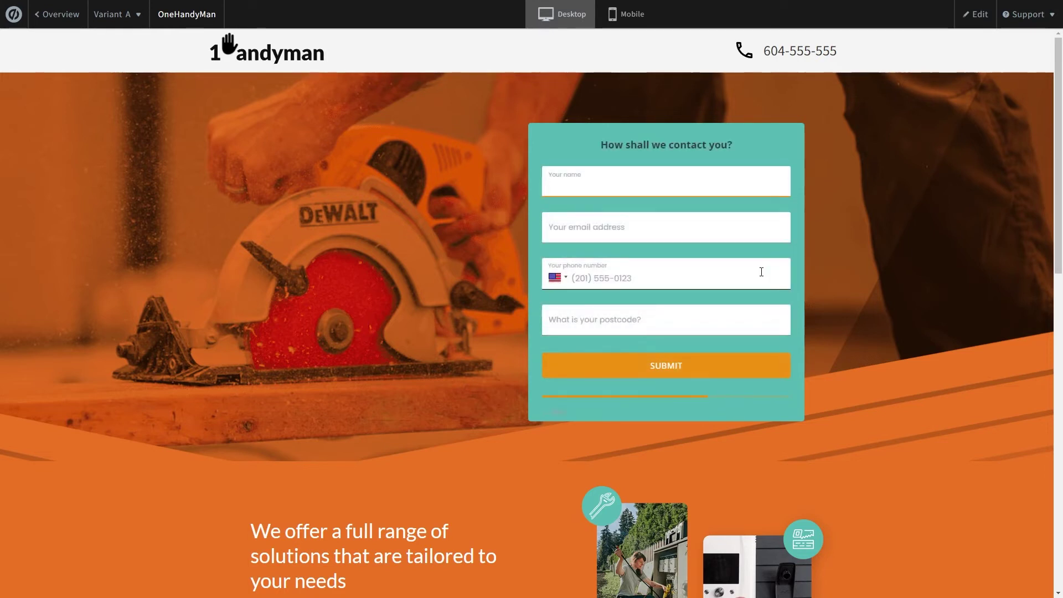
Step: Fill in the contact step with a name, email address, phone number and postcode, and submit the form
type("Colin")
key("Tab")
type("gung")
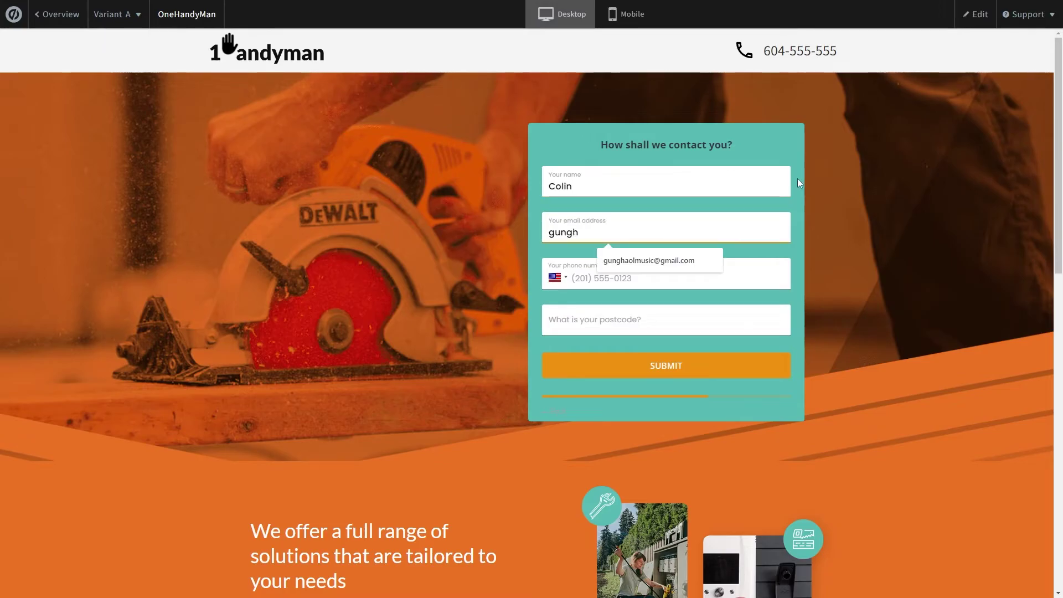
key("Down")
key("Return")
left_click(611, 280)
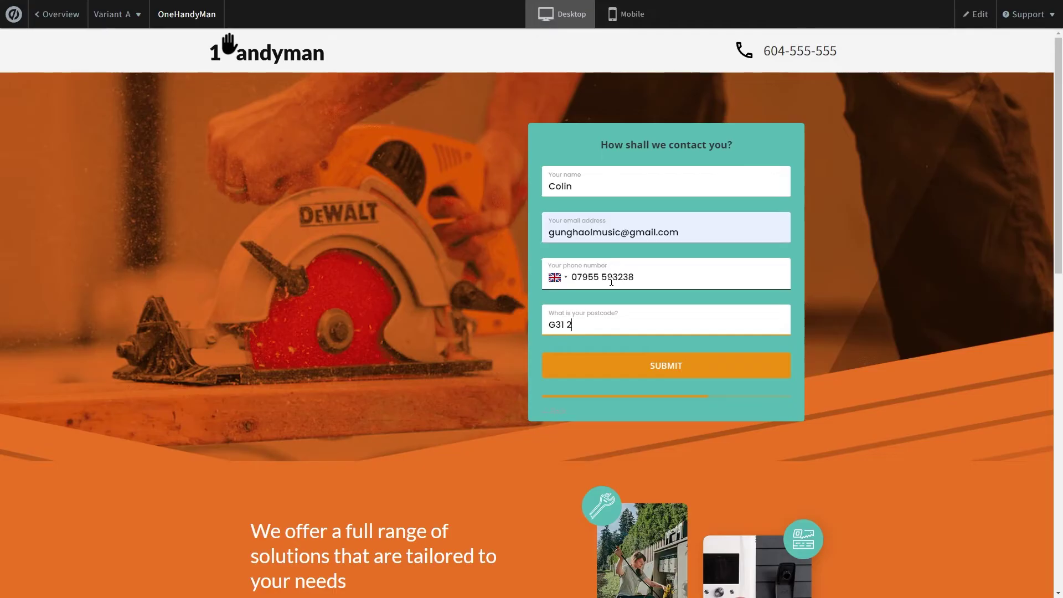
left_click(758, 371)
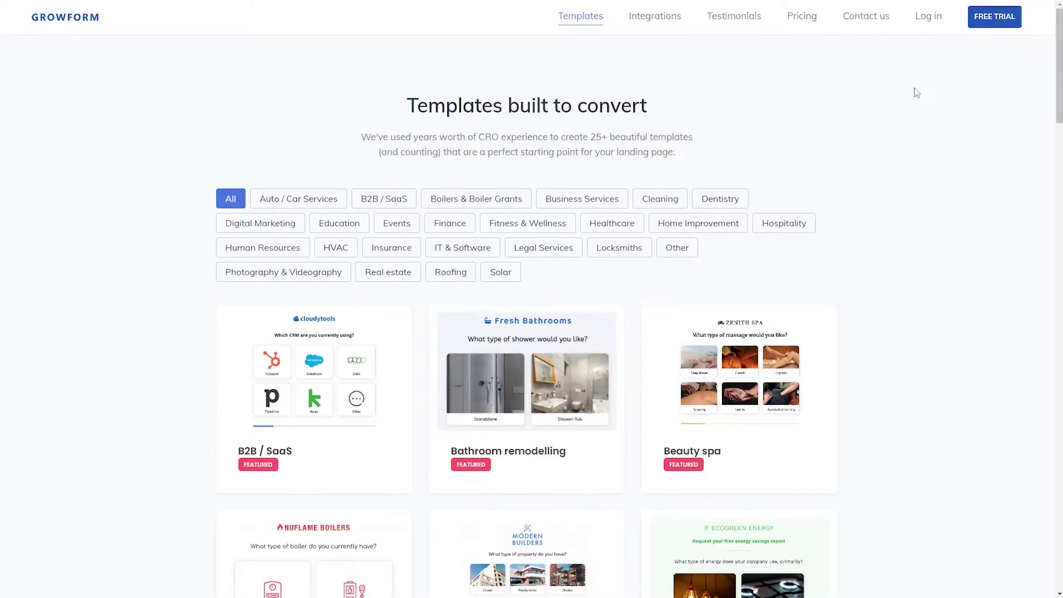
Step: Browse the Growform template gallery by category, including Finance, Solar, Roofing, Home Improvement, B2B / SaaS and Photography & Videography
left_click(449, 222)
left_click(513, 277)
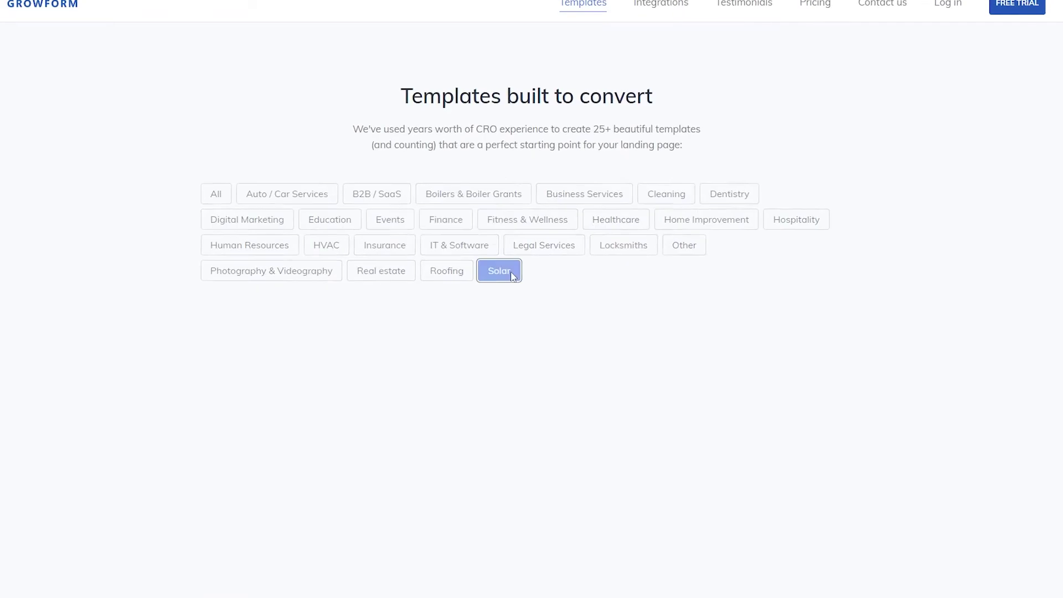
left_click(447, 270)
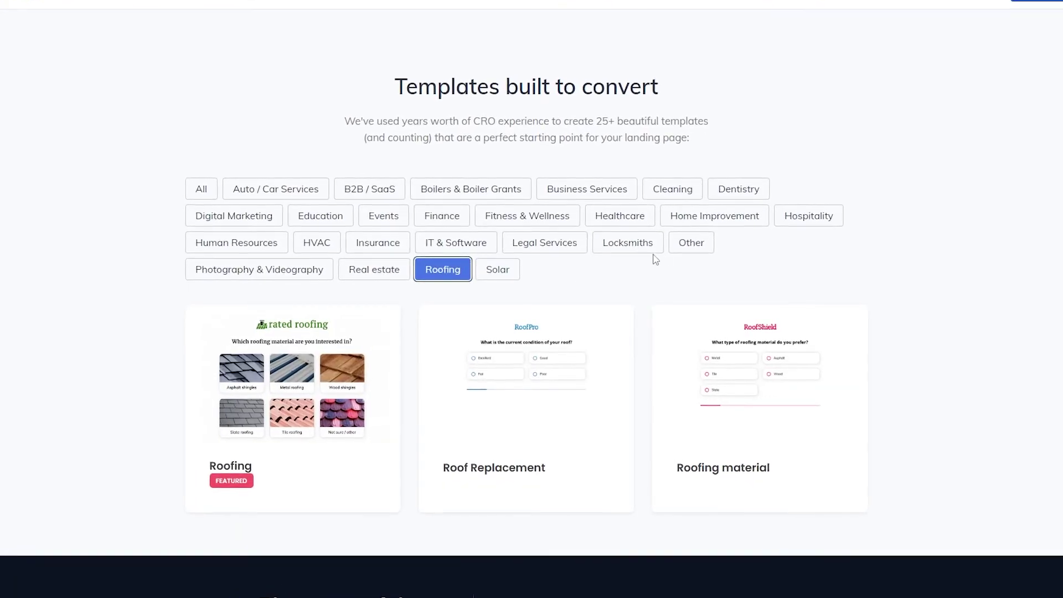
left_click(714, 217)
left_click(388, 191)
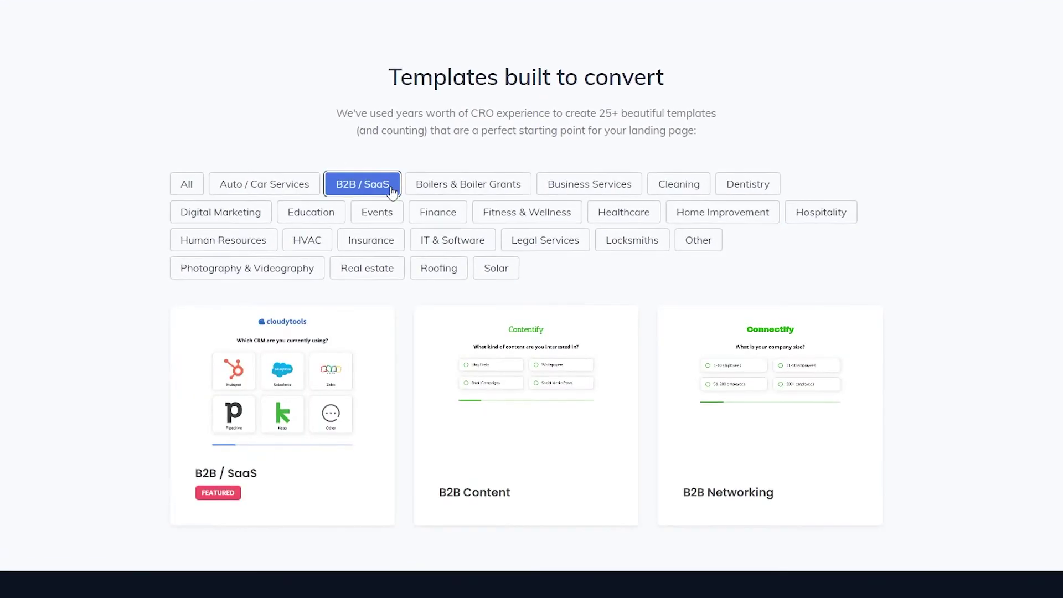
left_click(292, 268)
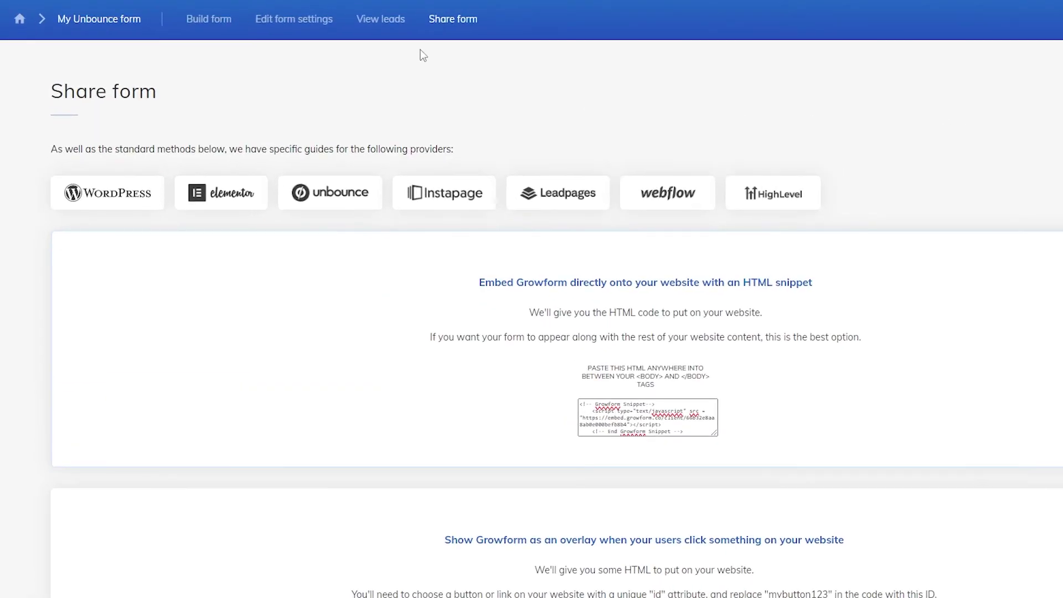
Step: Review the submitted leads for My Unbounce form
left_click(381, 21)
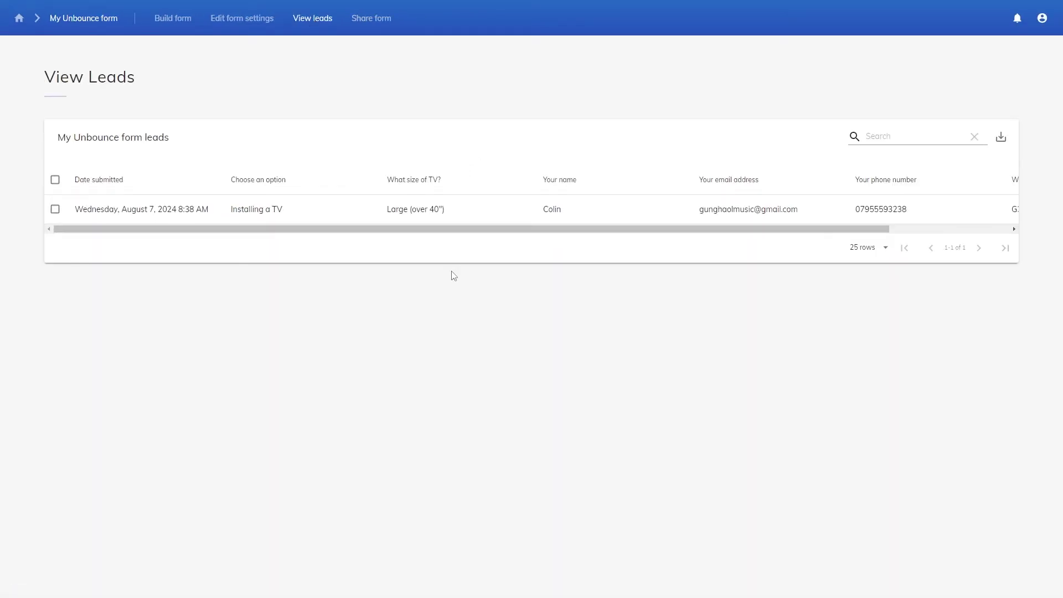
Step: In the form's alerts and integrations settings, add an email alert and open the Zapier login for connecting workflows
left_click(242, 21)
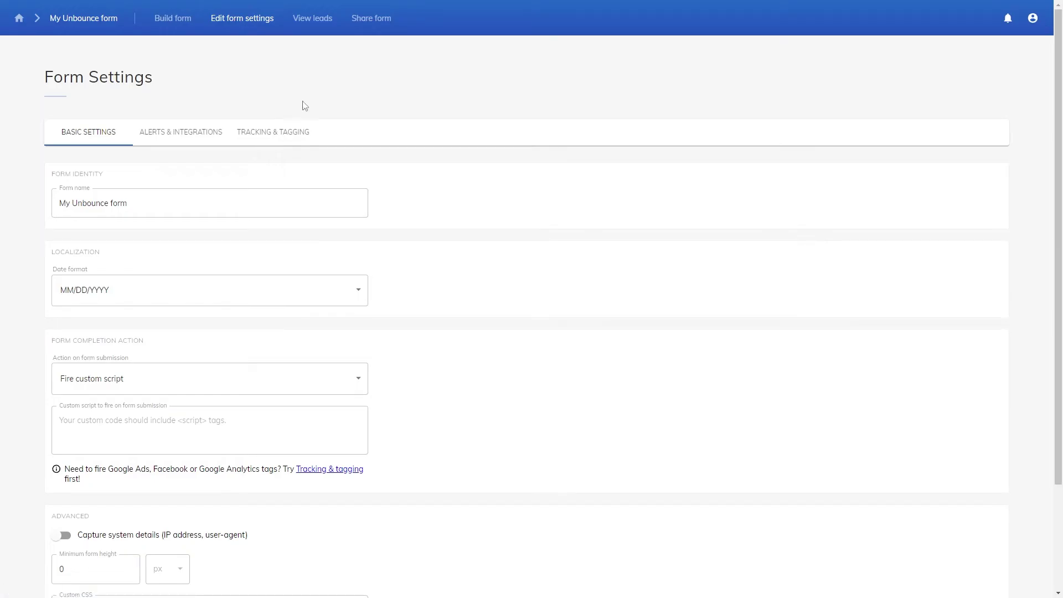
left_click(210, 134)
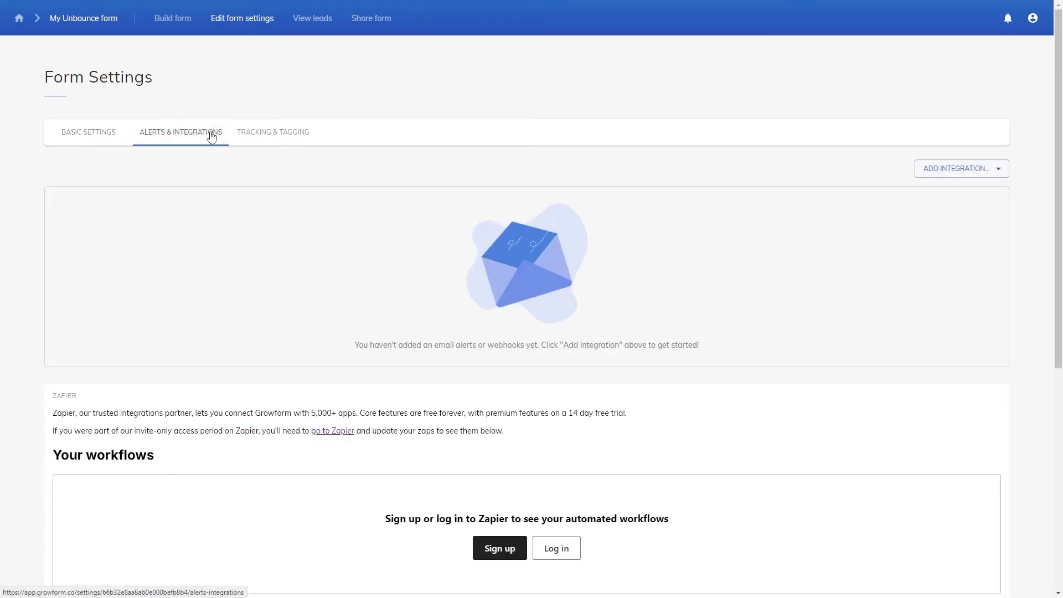
left_click(988, 172)
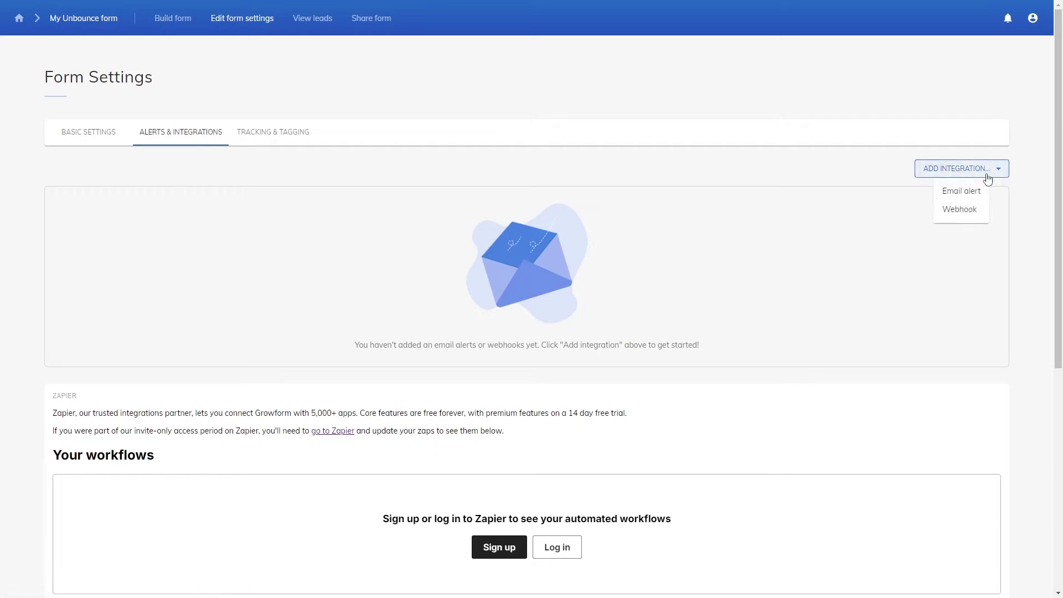
left_click(961, 191)
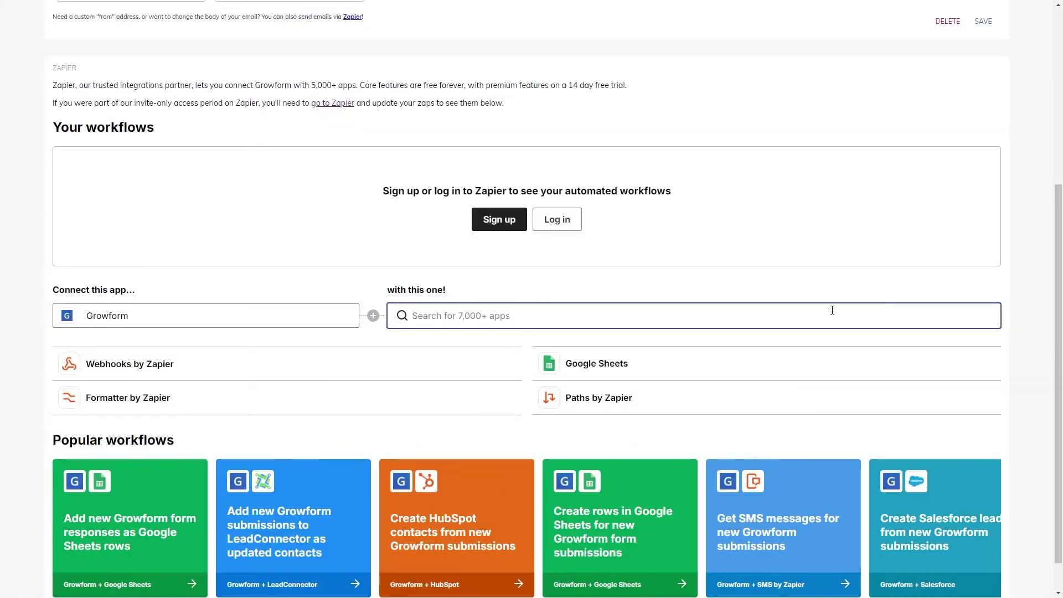
left_click(566, 226)
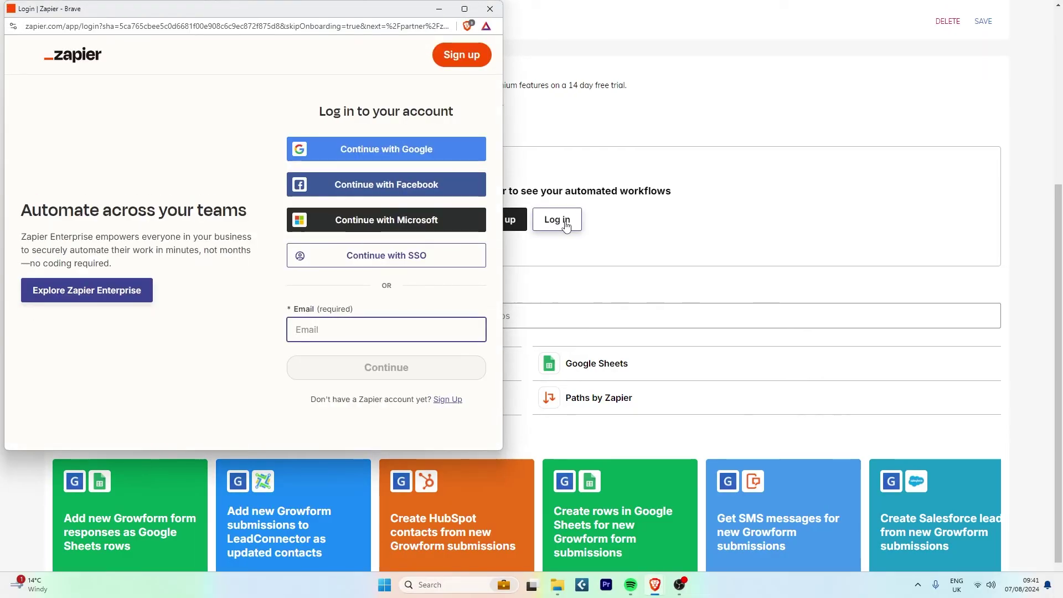